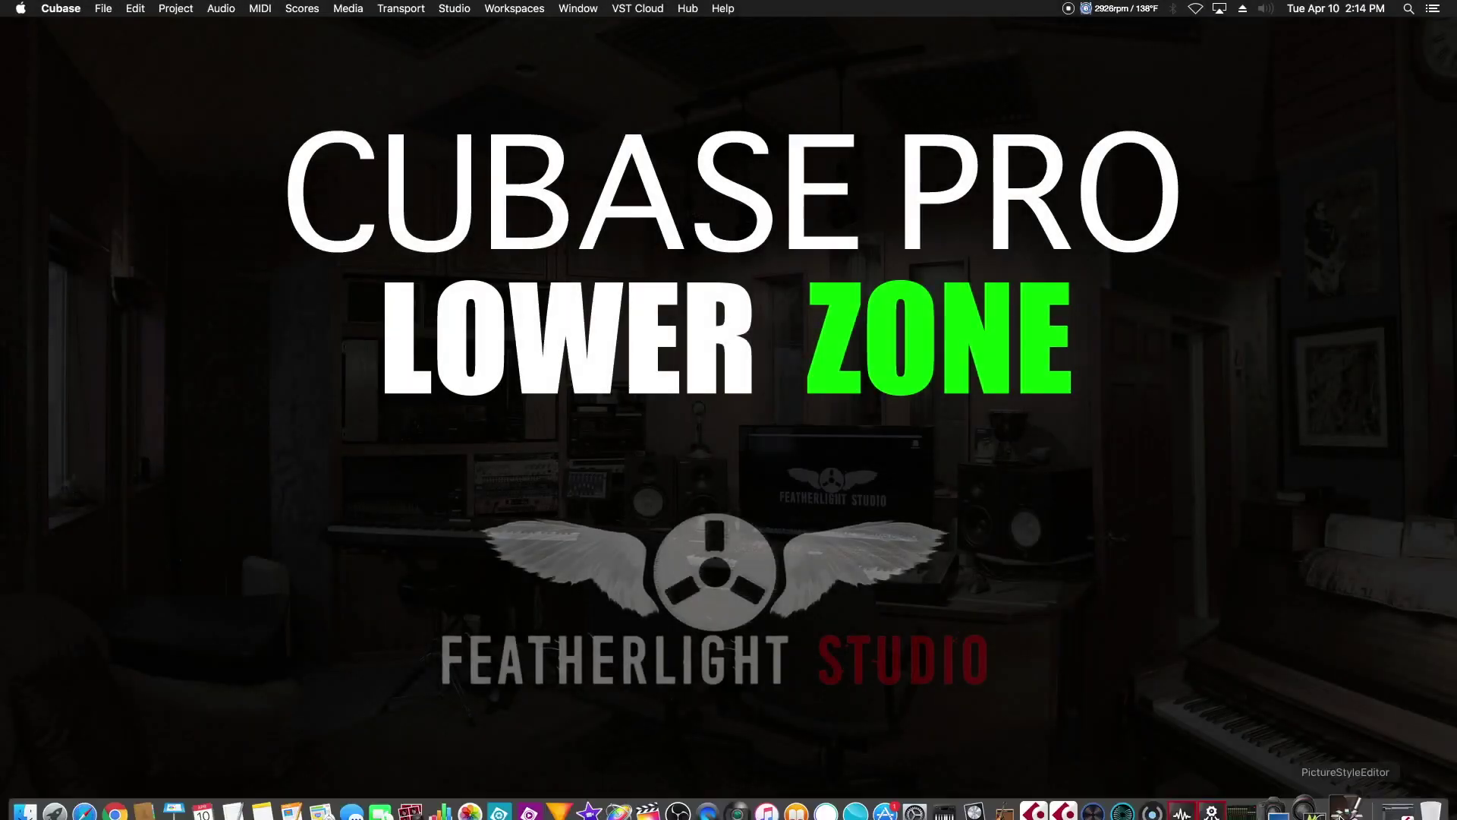
- Restore the minimized Cubase project window with the AUDIO 1 and HALion Sonic SE 01 tracks from the Dock
left_click(1396, 806)
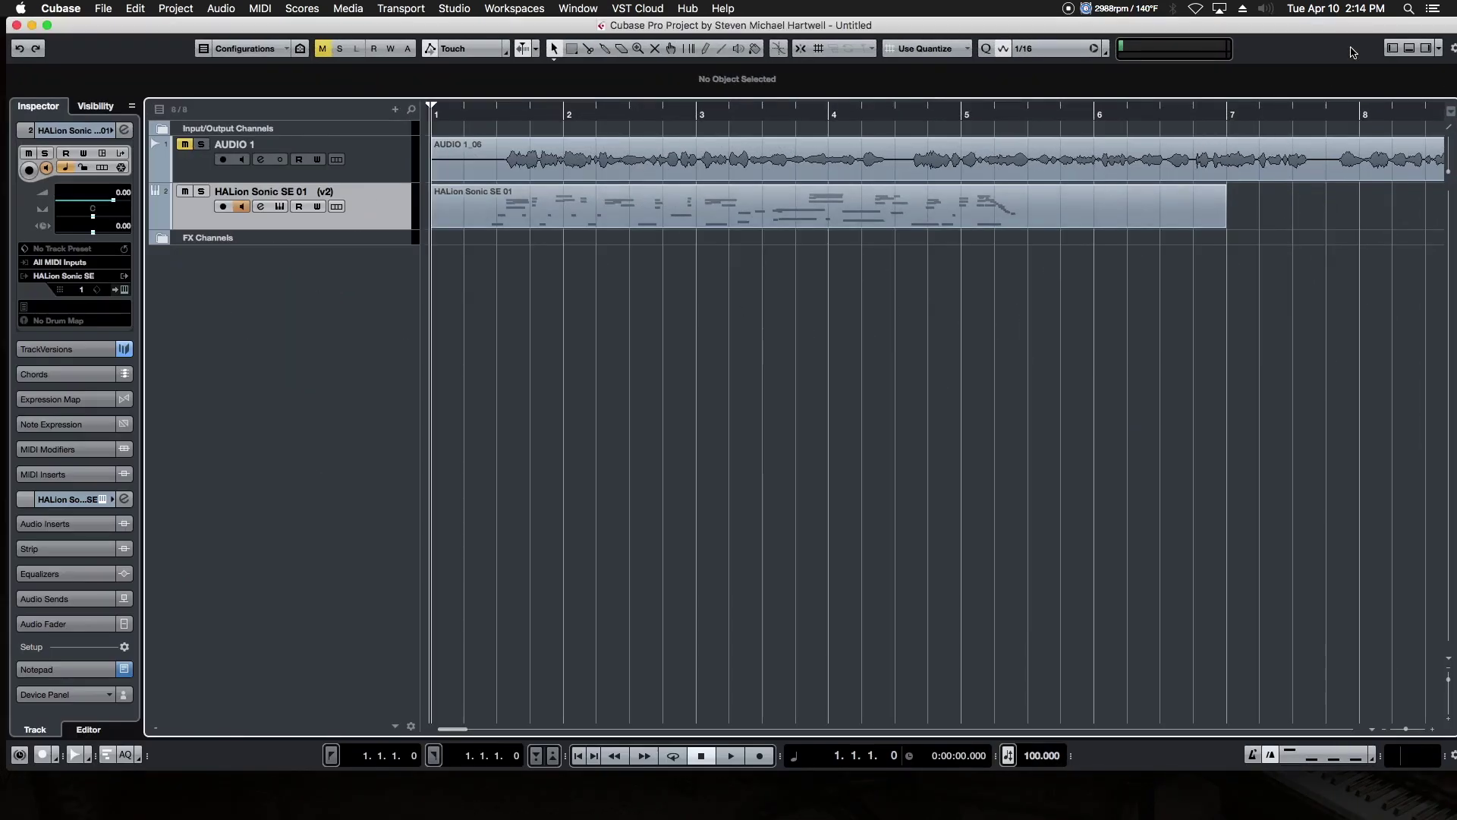
- Show the lower-zone MixConsole with channels Mono 1–16, AUDIO 1 and HALion Sonic SE 01
left_click(1409, 47)
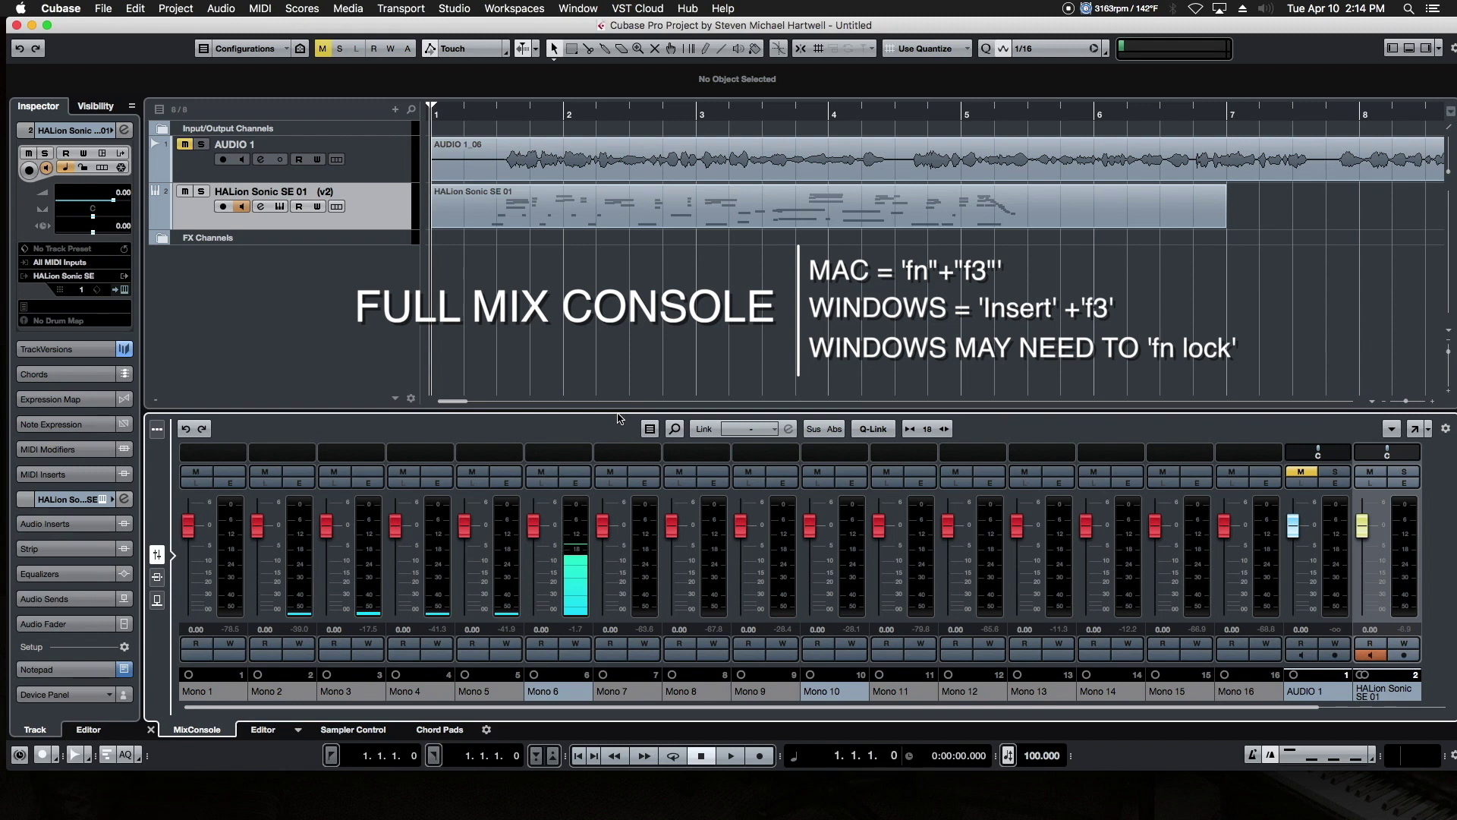
key("F3")
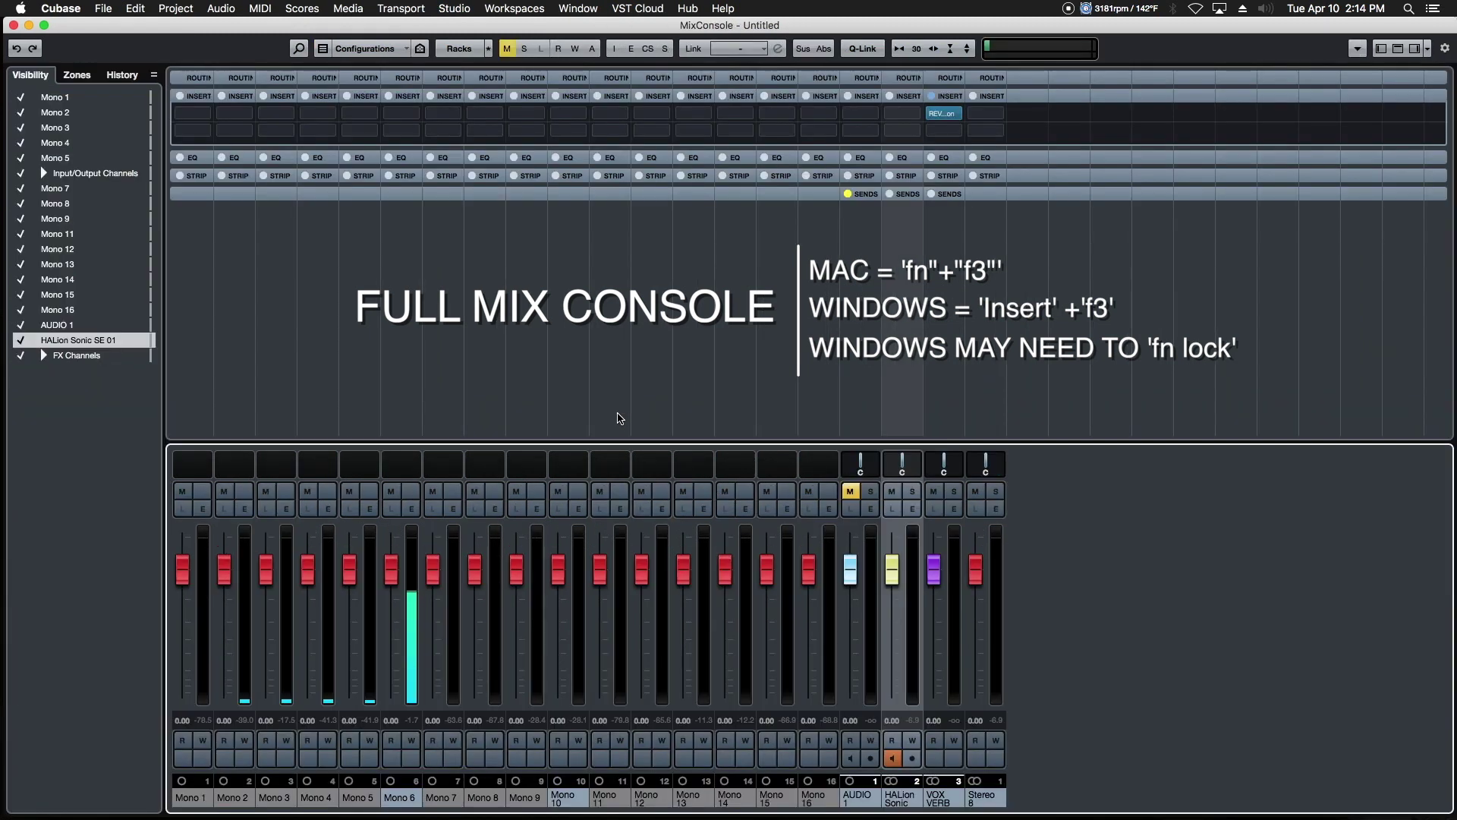
key("F3")
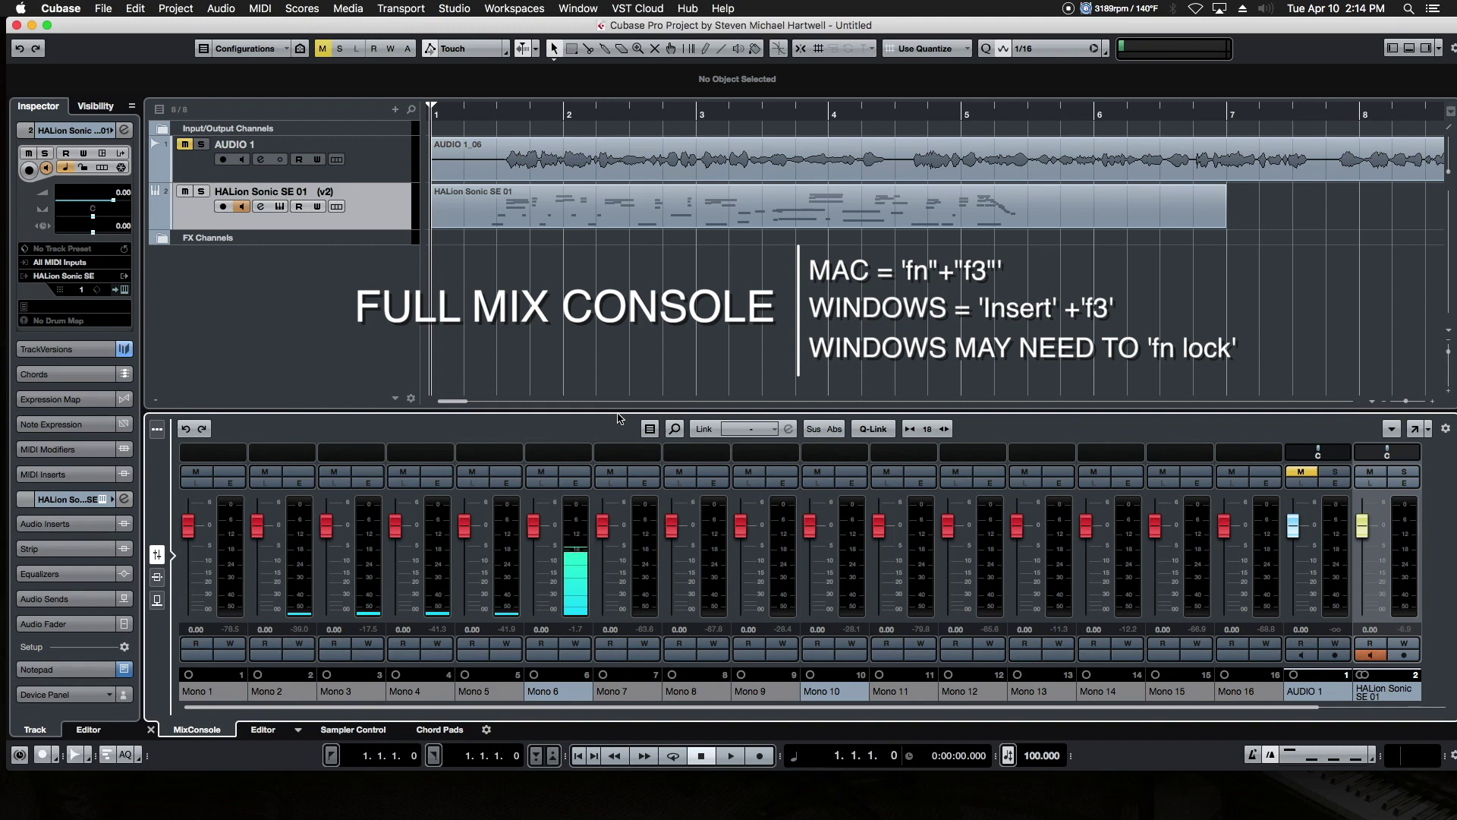
left_click_drag(619, 418, 628, 448)
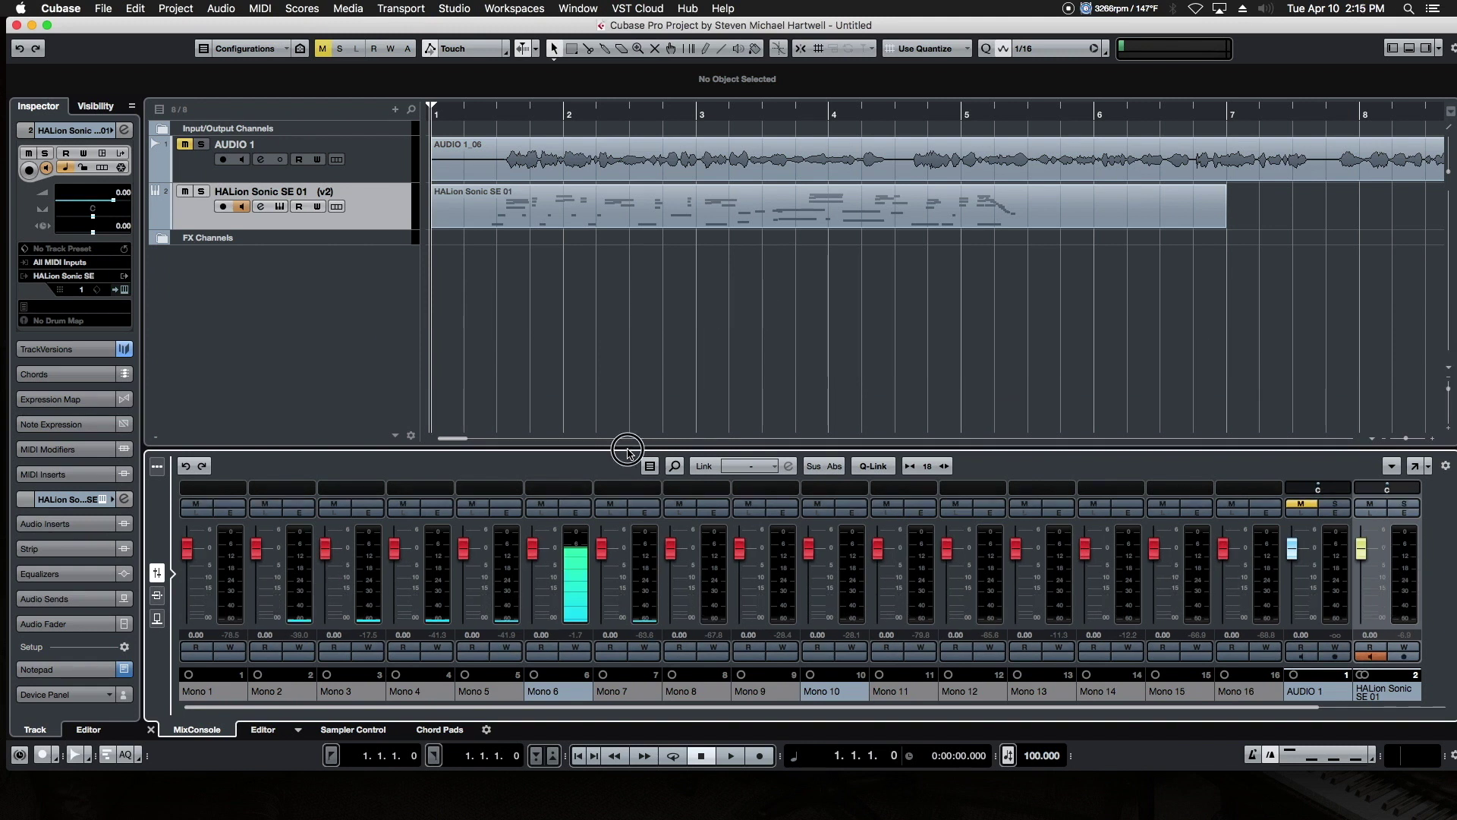
- Cycle the mixer channels through the inserts and sends views, then back to faders
left_click(157, 597)
left_click(158, 619)
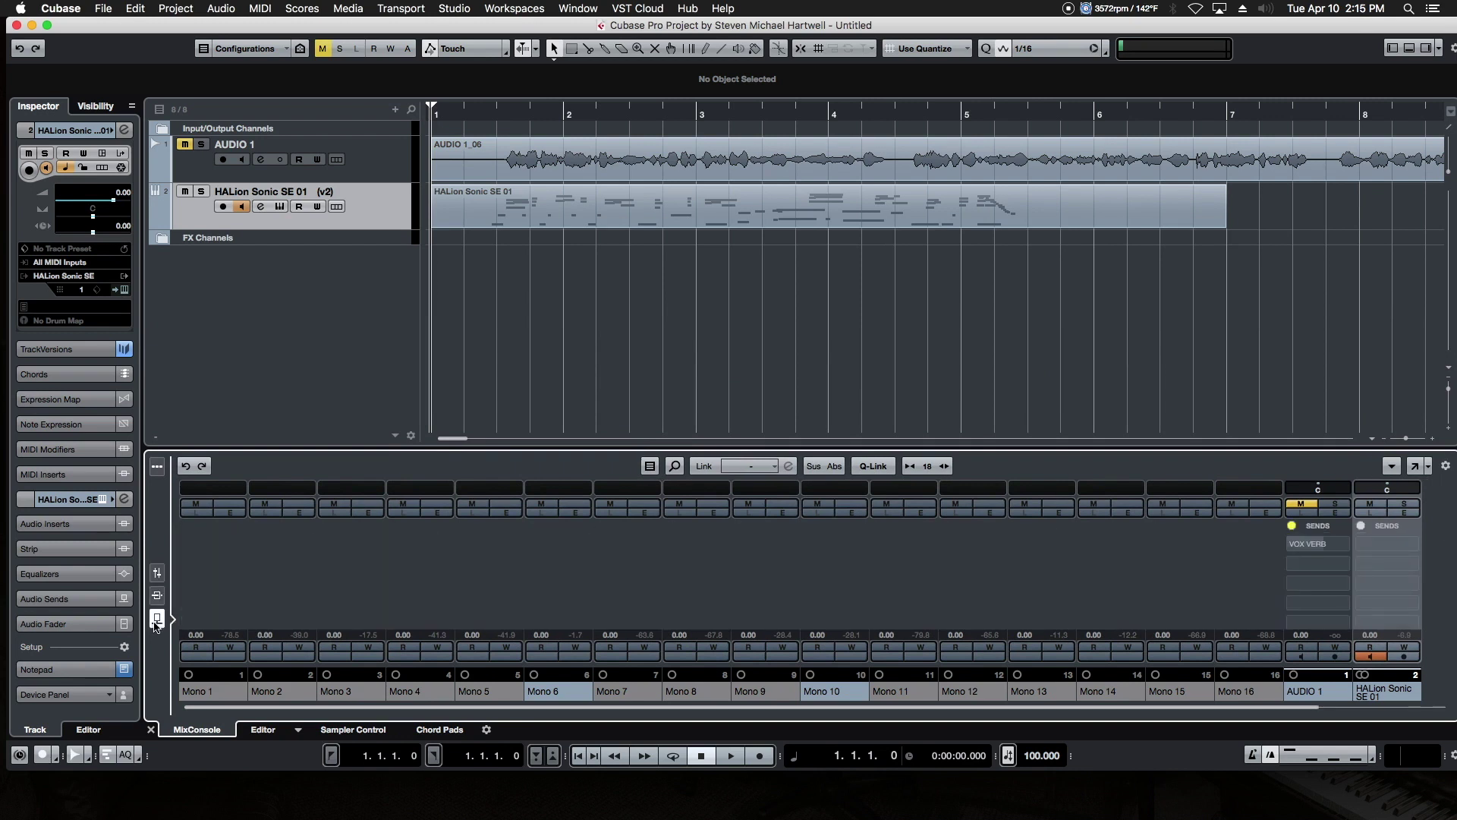
left_click(158, 574)
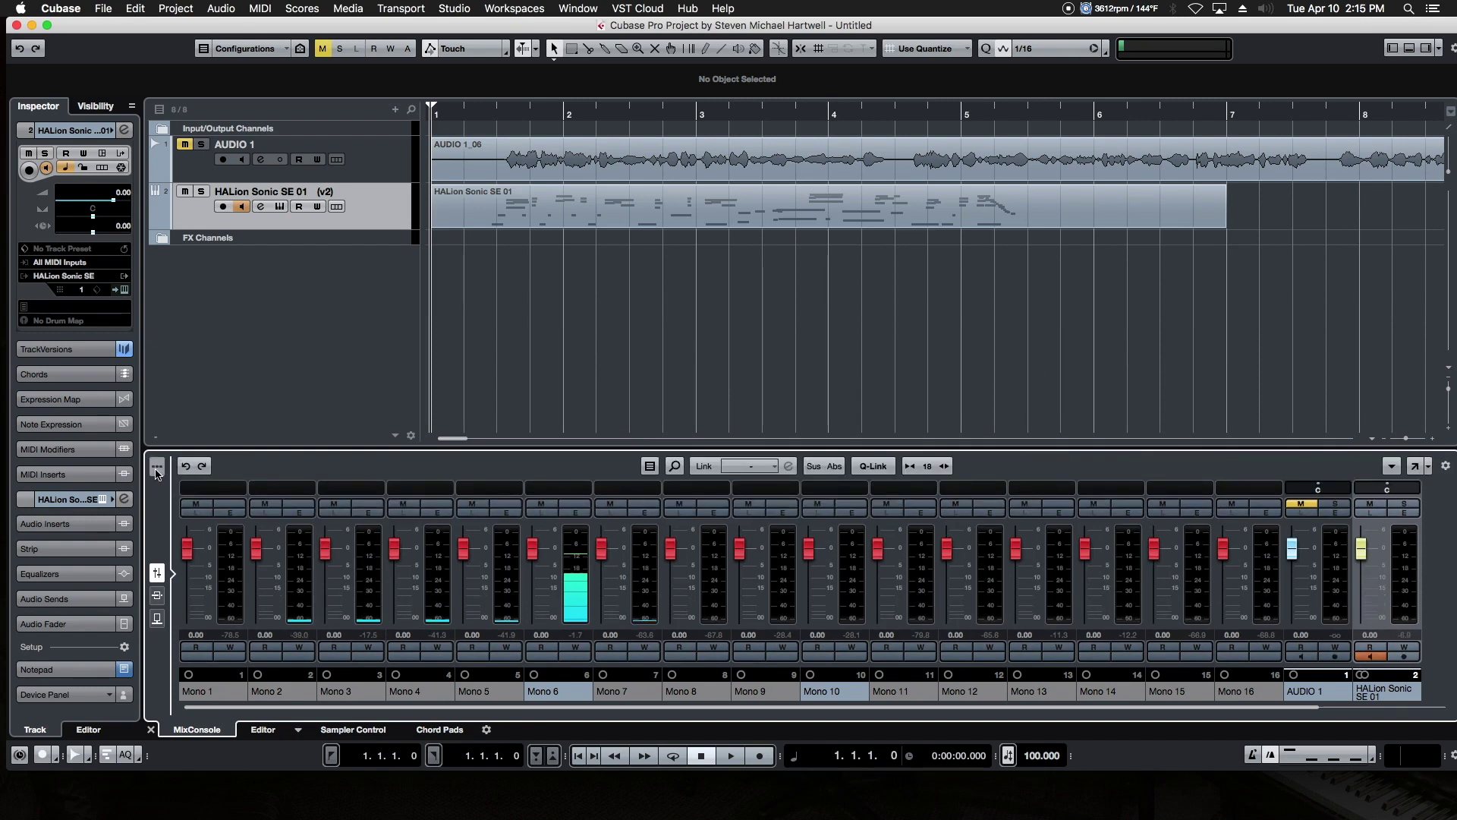
- Toggle Input Channels off and back on in Filter Channel Types so the Mono inputs stay visible
left_click(650, 467)
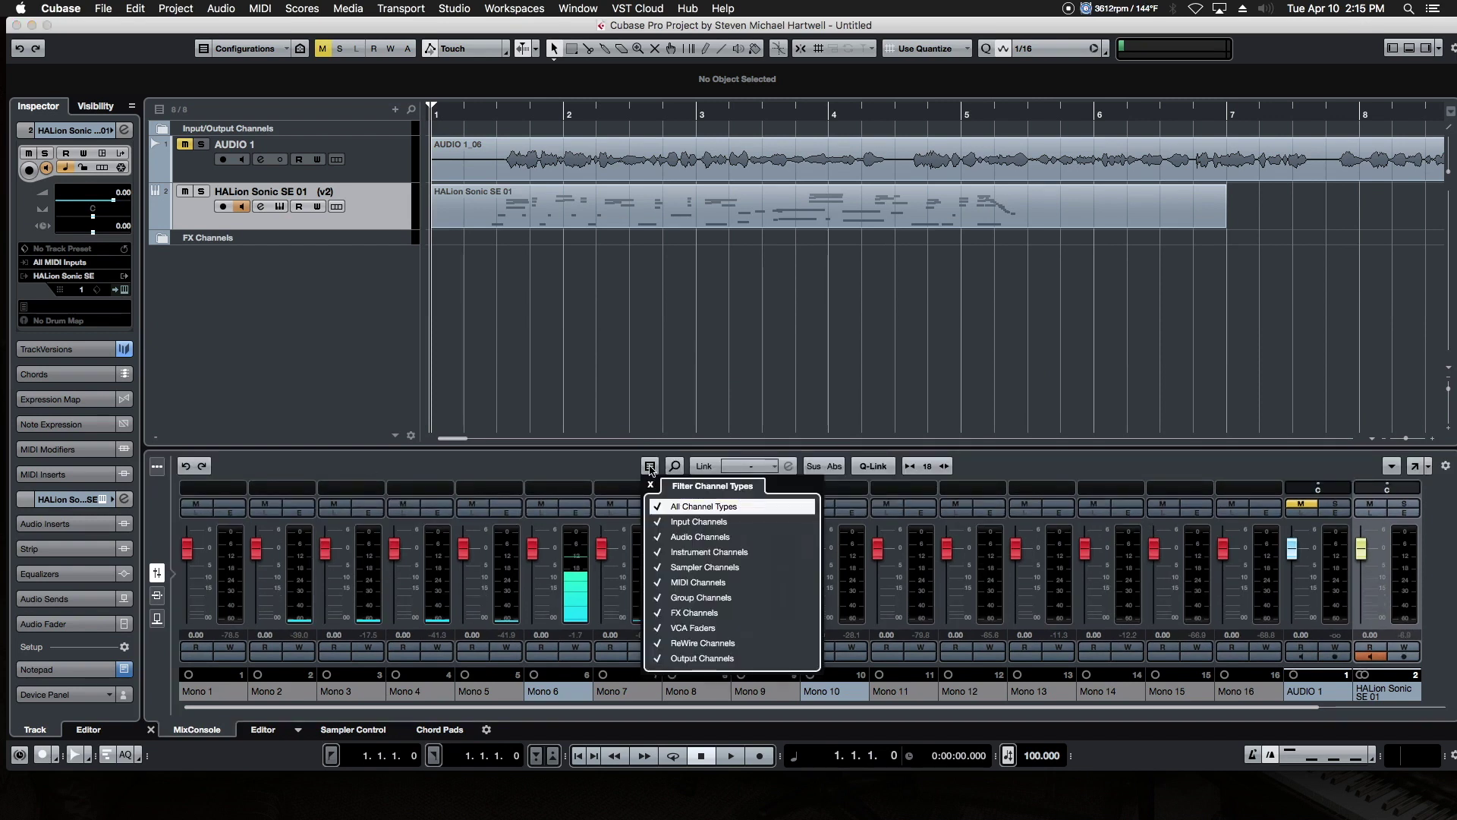
left_click(662, 523)
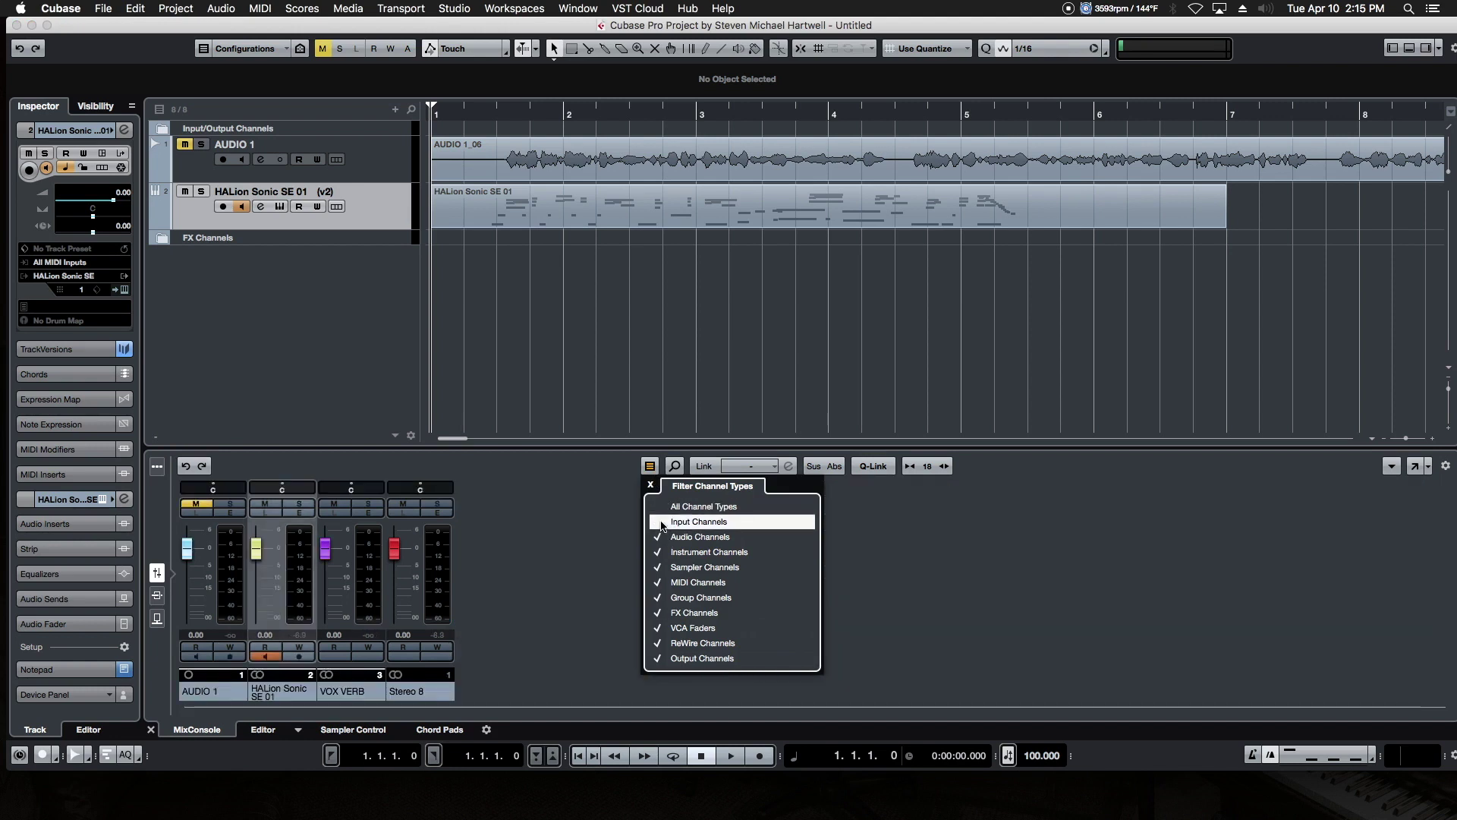
left_click(662, 523)
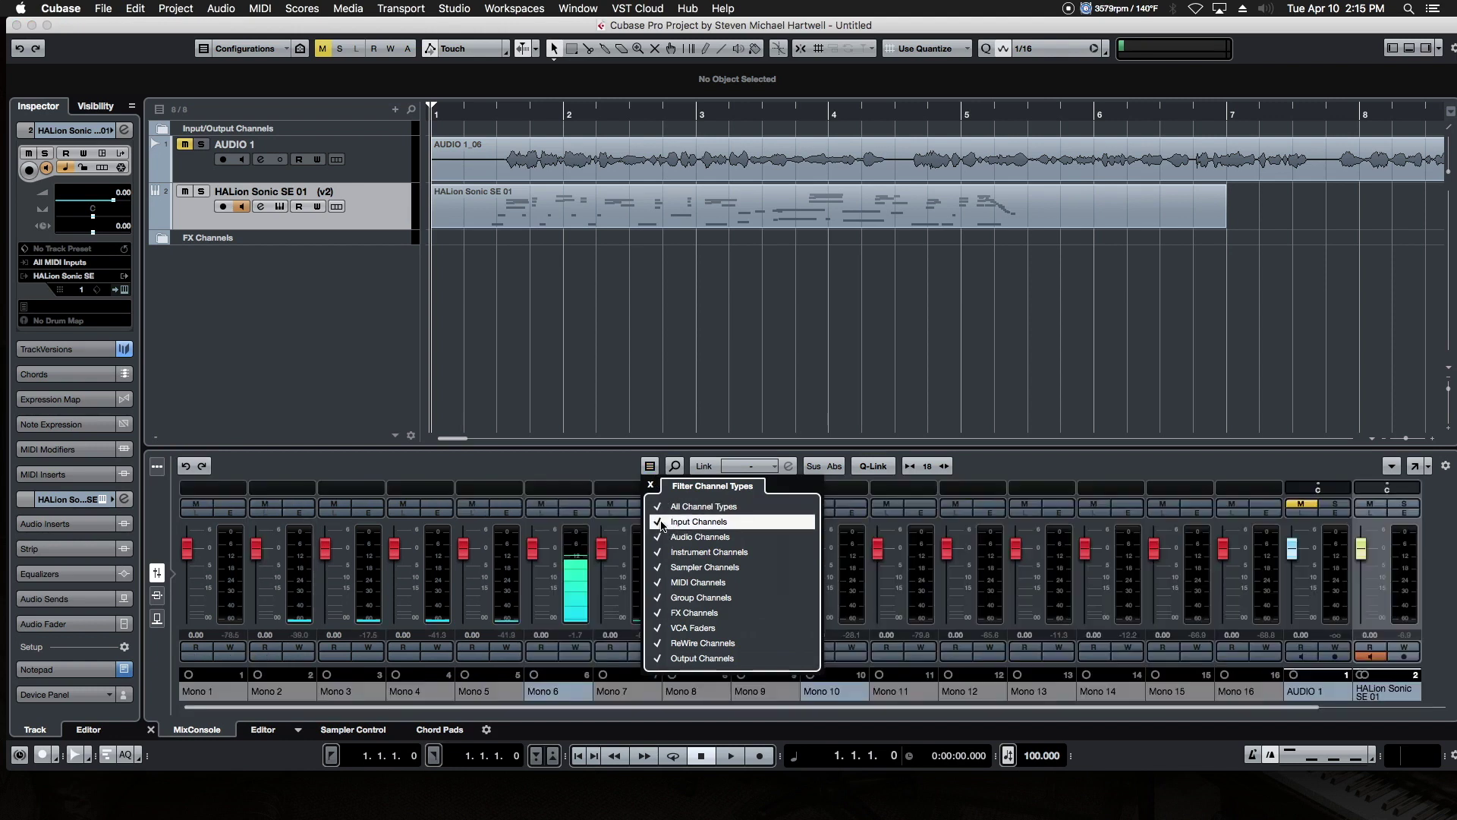
left_click(583, 466)
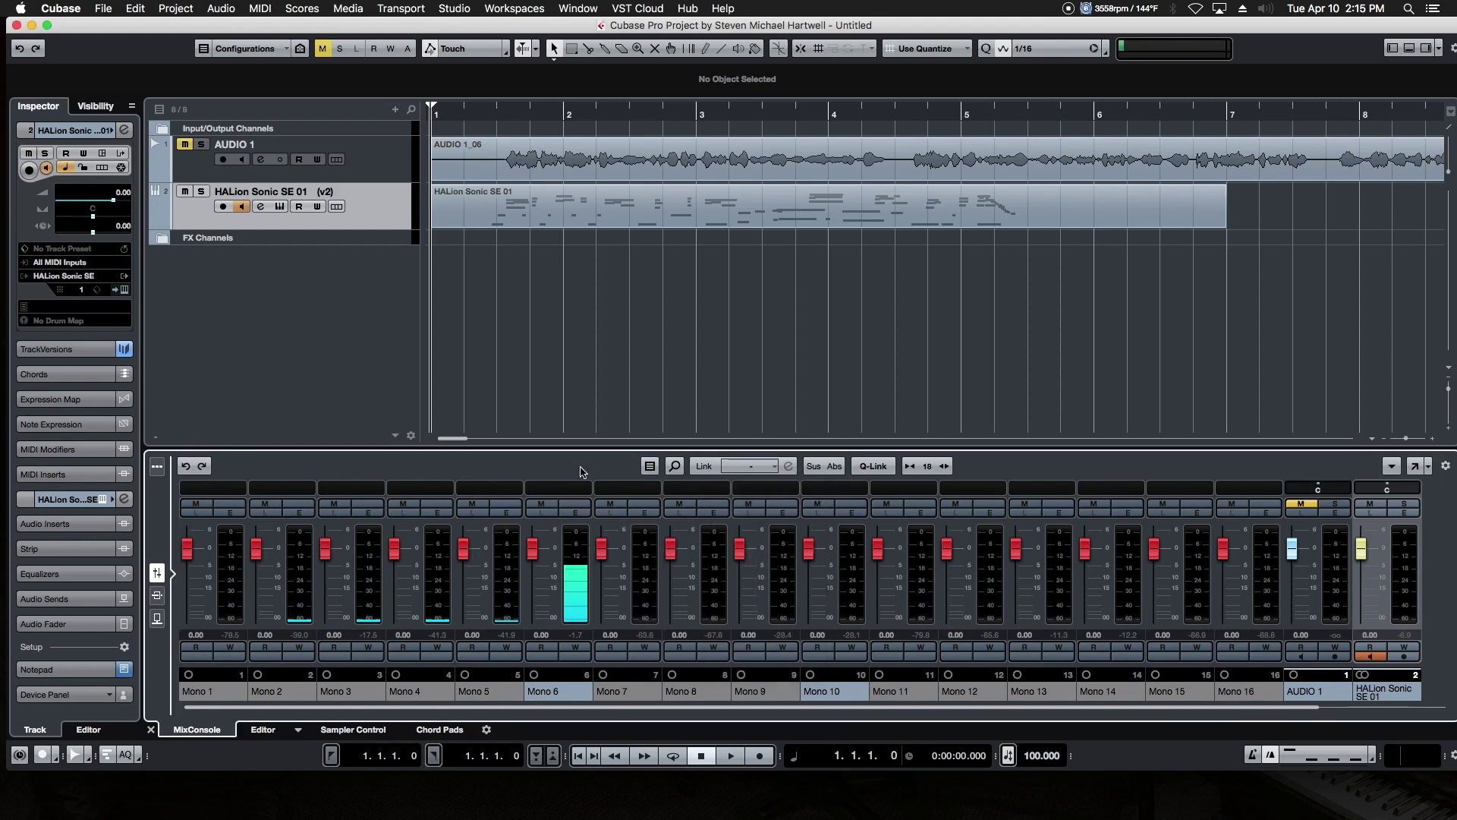
- Switch the lower zone to the Key Editor and load the HALion Sonic SE 01 part's MIDI notes
left_click(263, 730)
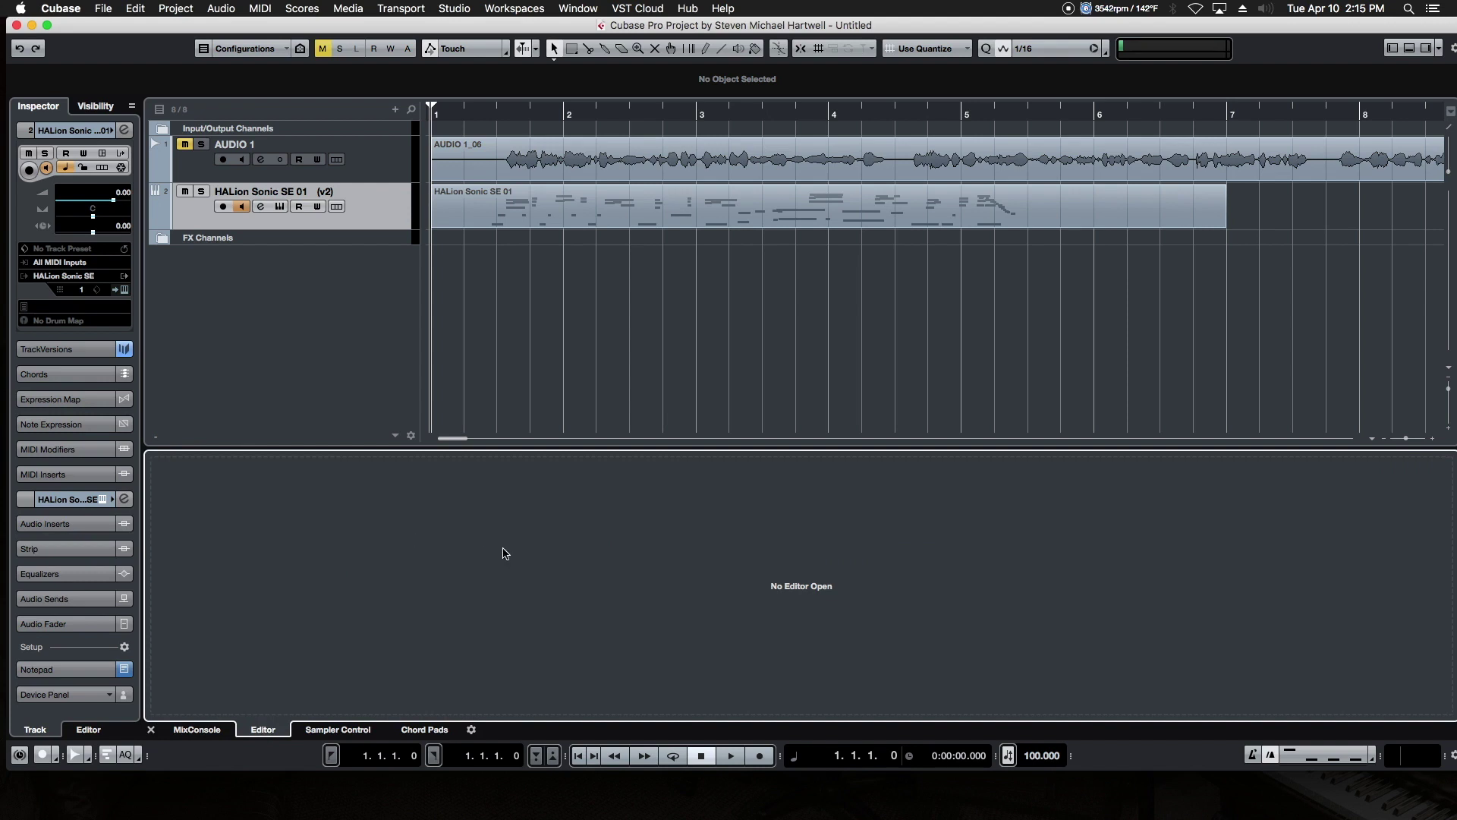
left_click(640, 166)
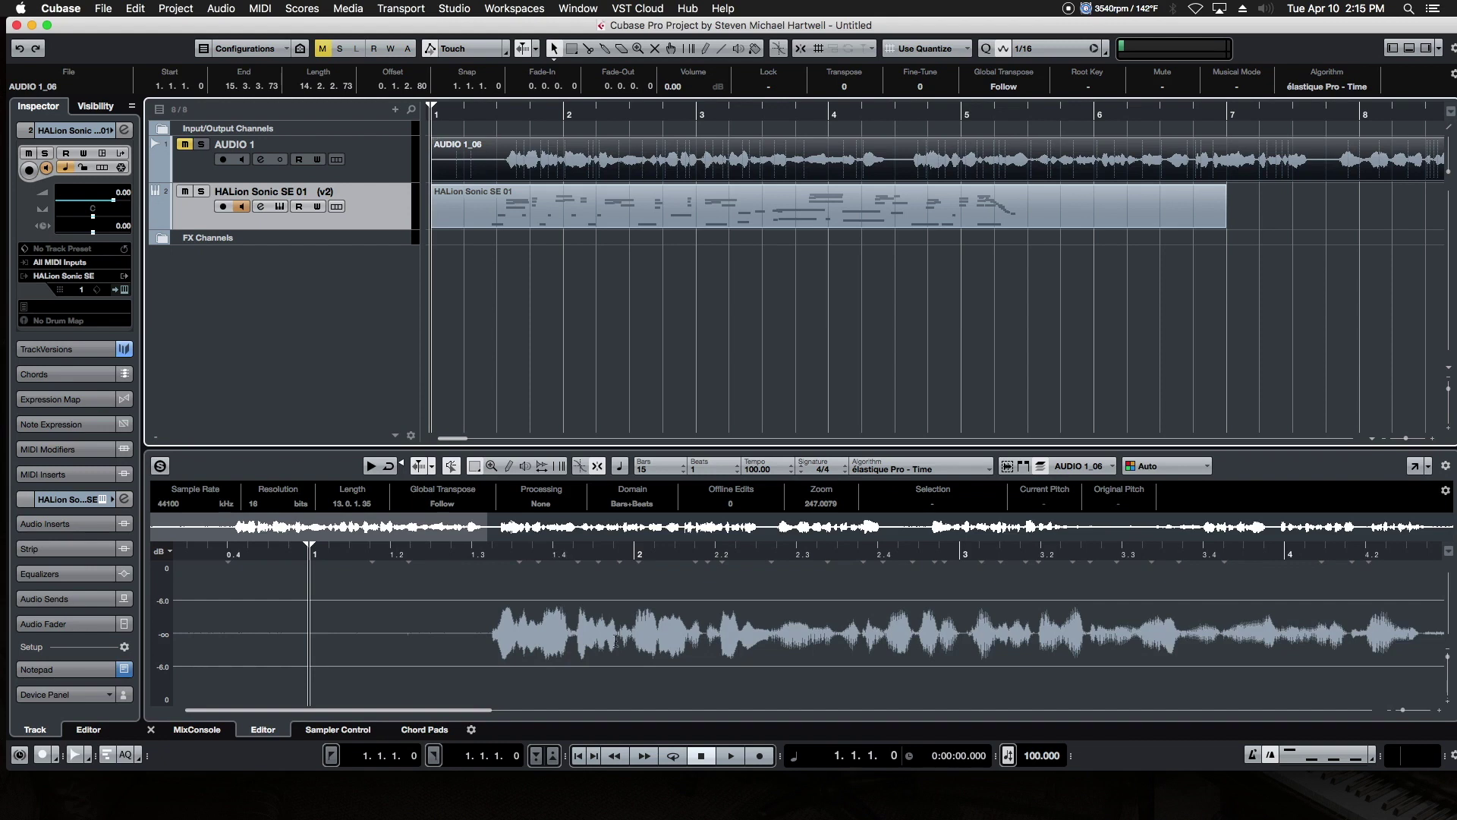
left_click(653, 205)
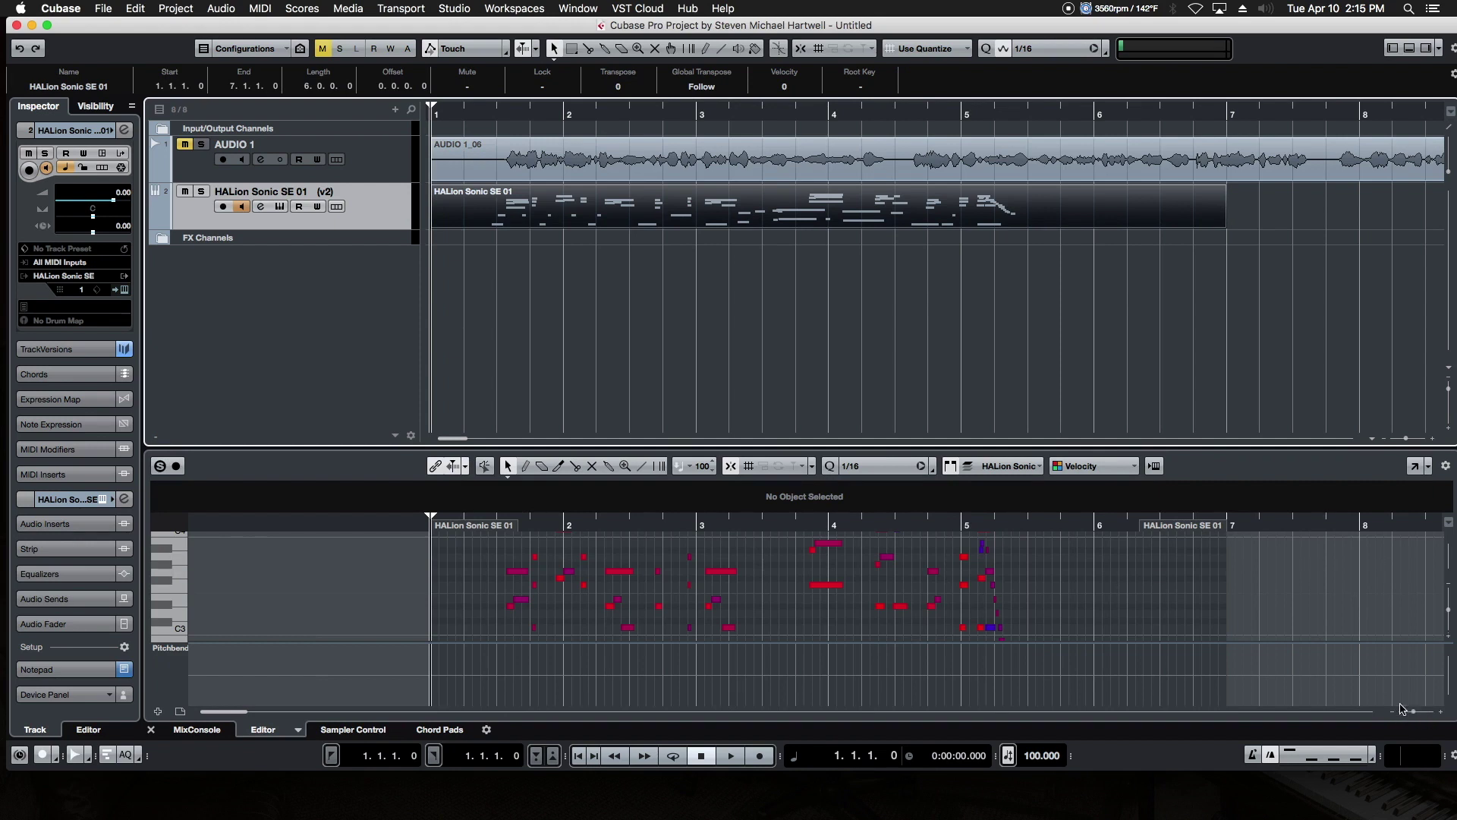
left_click(438, 471)
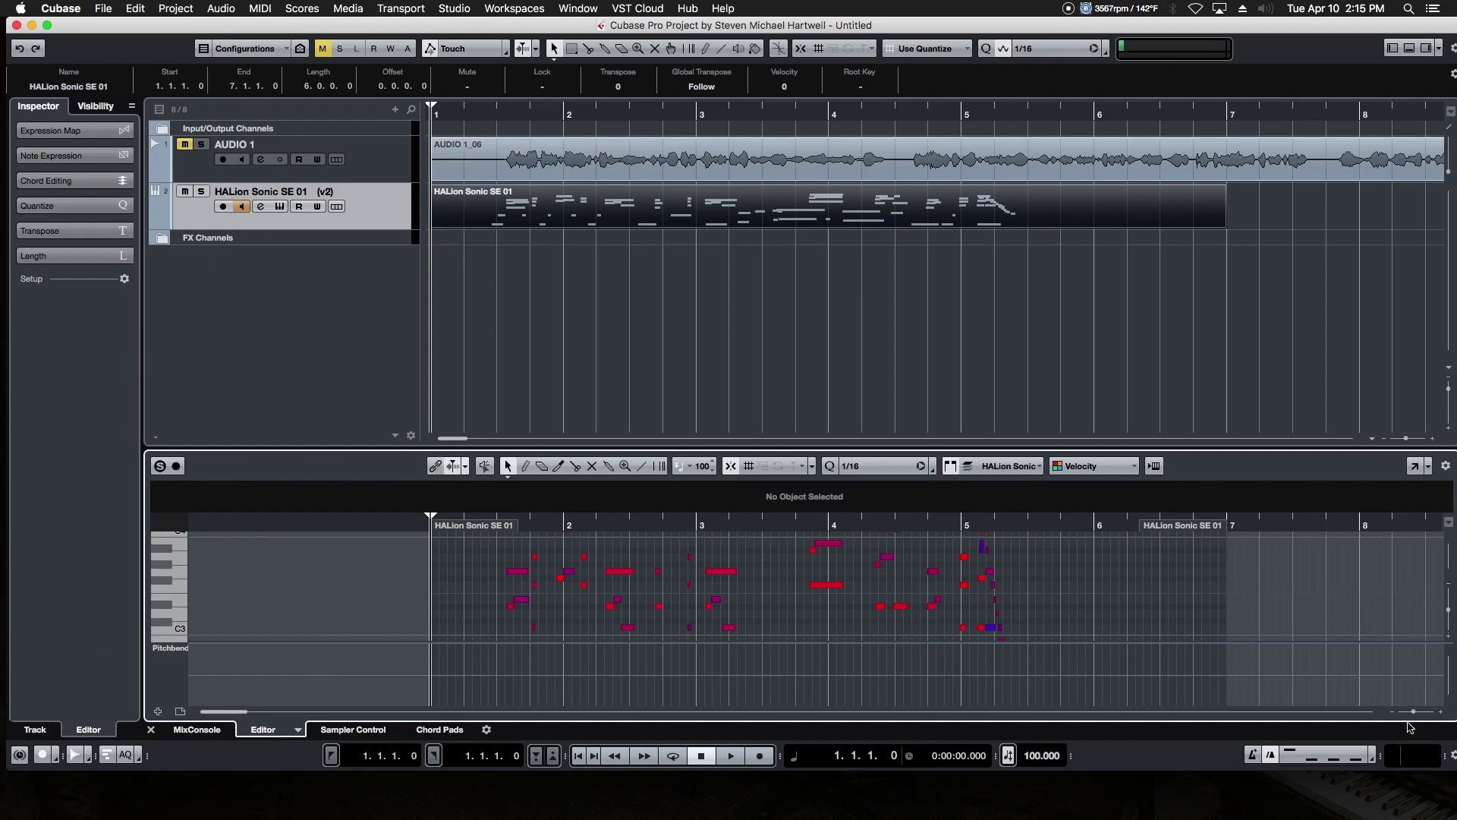
- Link the Key Editor zoom to the project, set the position to bar 2.3.4, and play it
left_click_drag(1415, 713, 1414, 715)
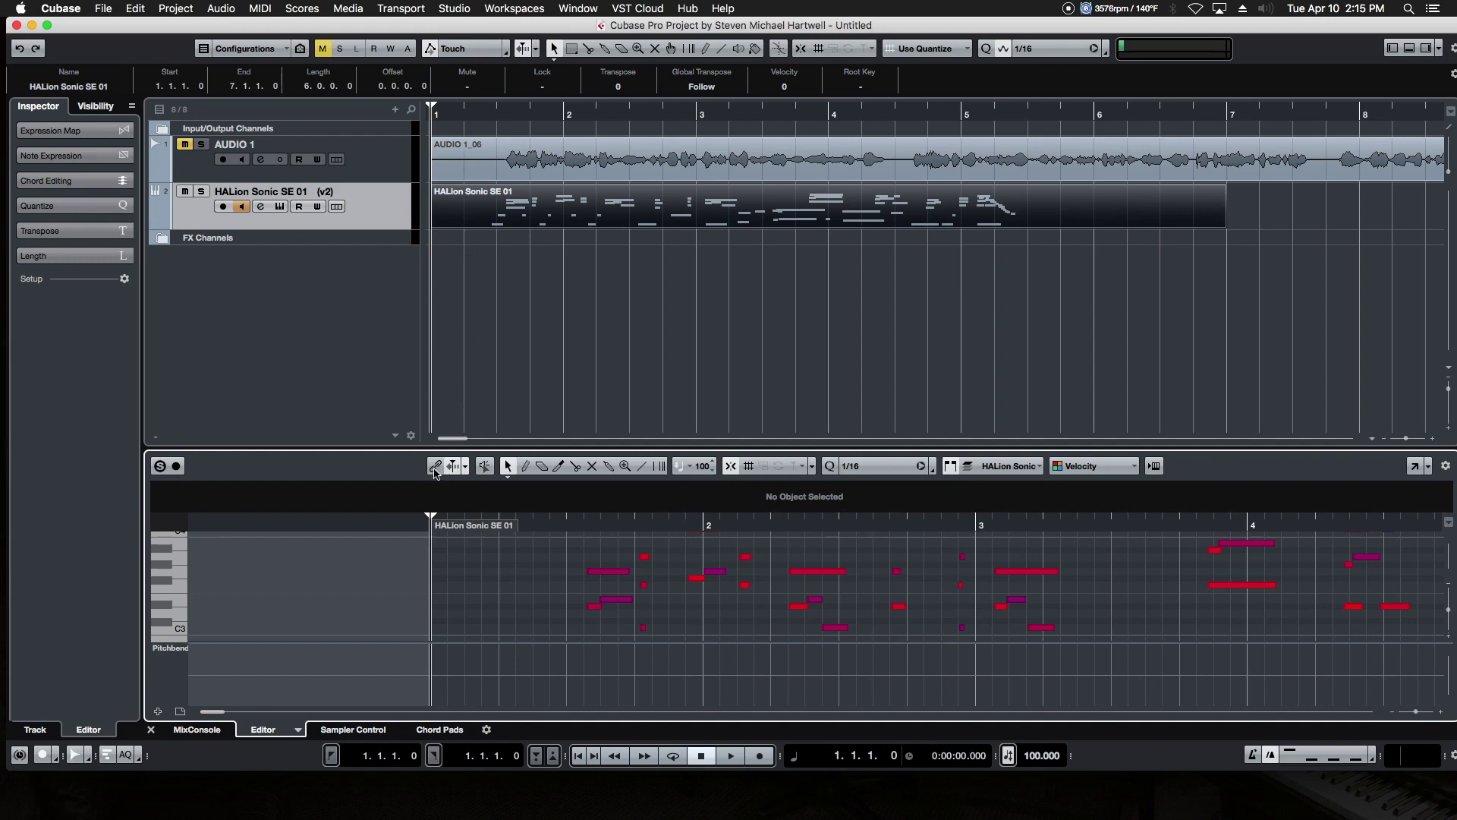
left_click(434, 466)
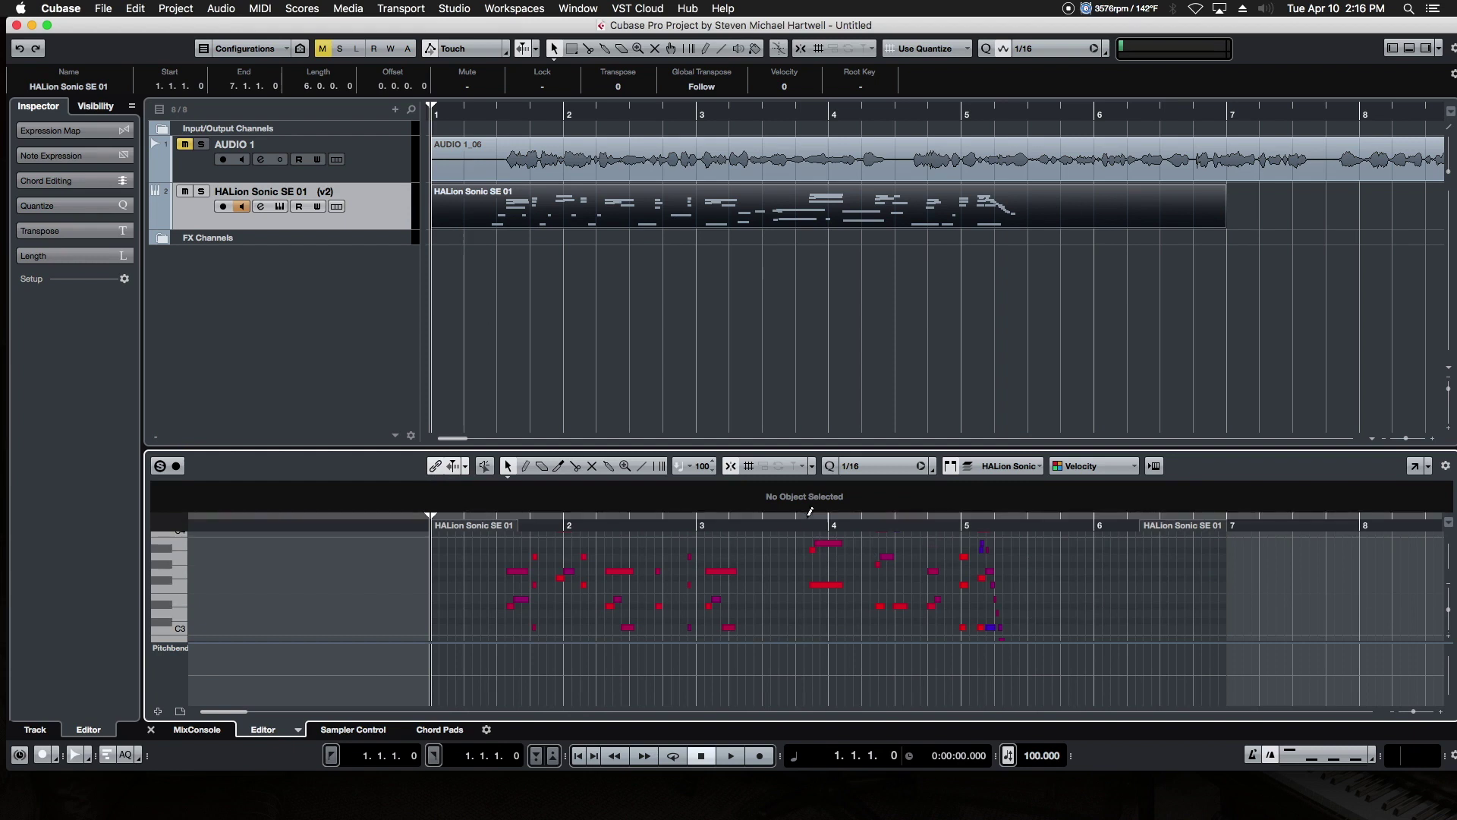
left_click(655, 525)
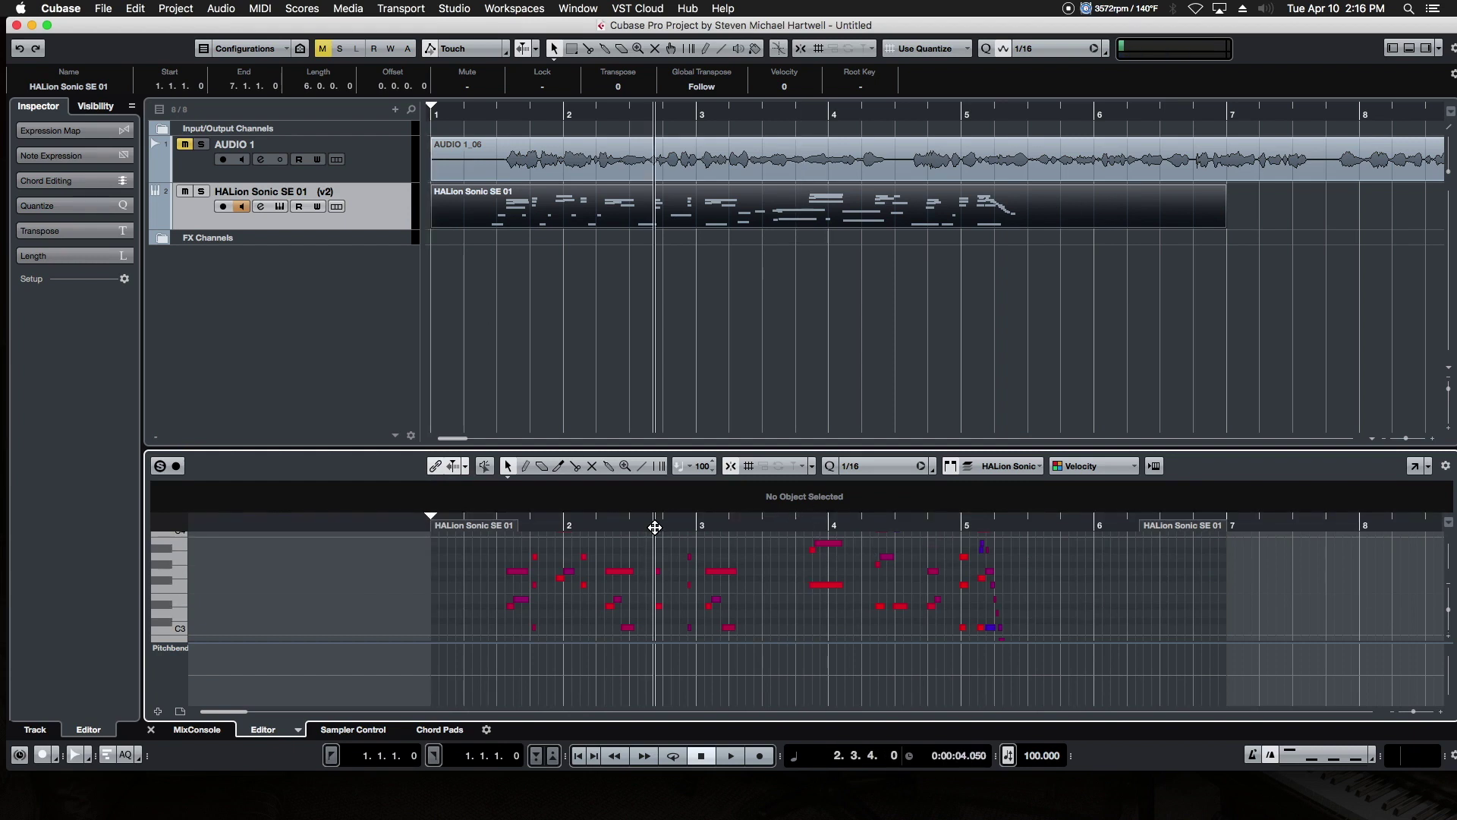
key("space")
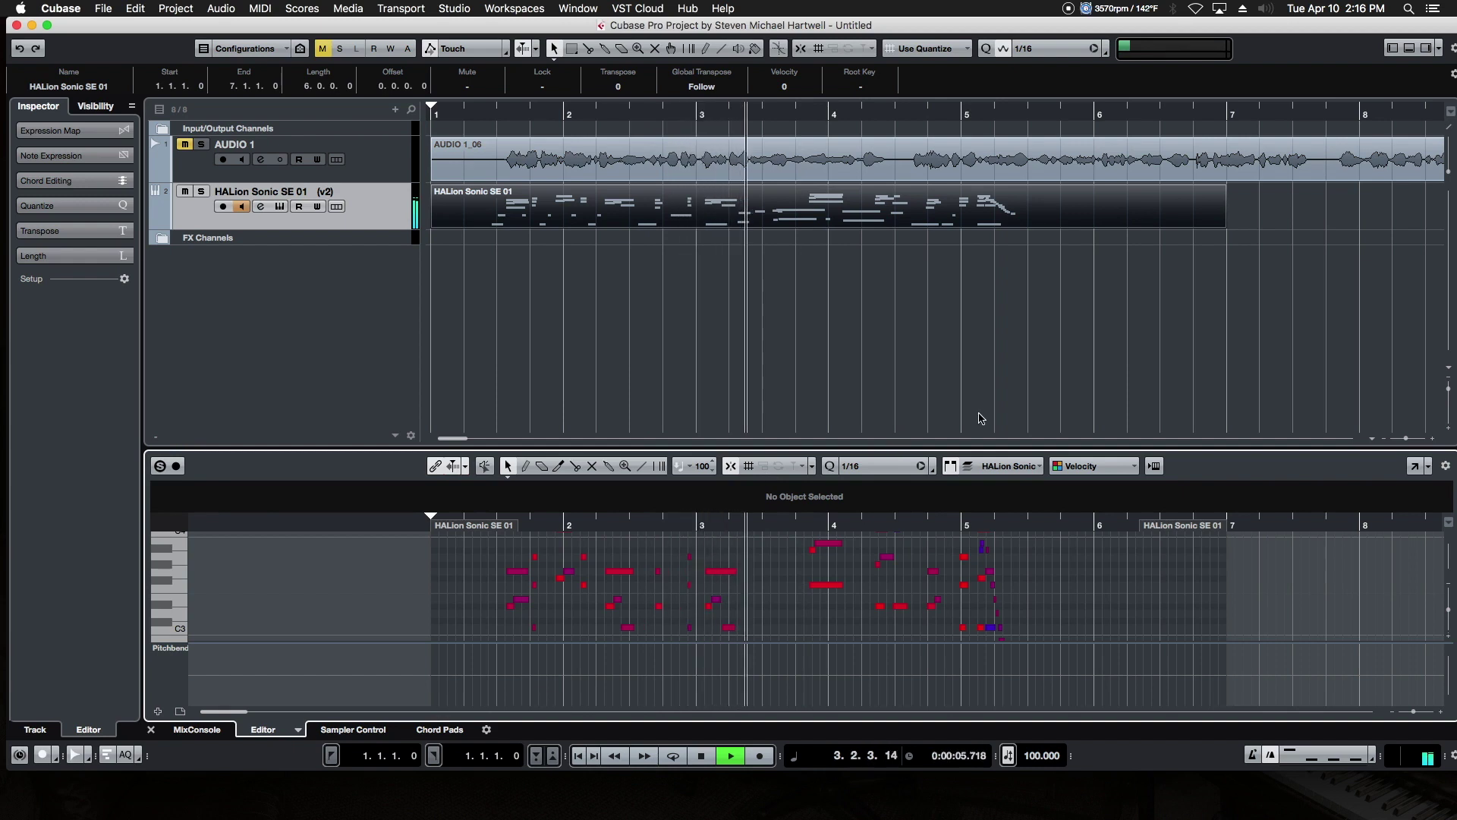
key("space")
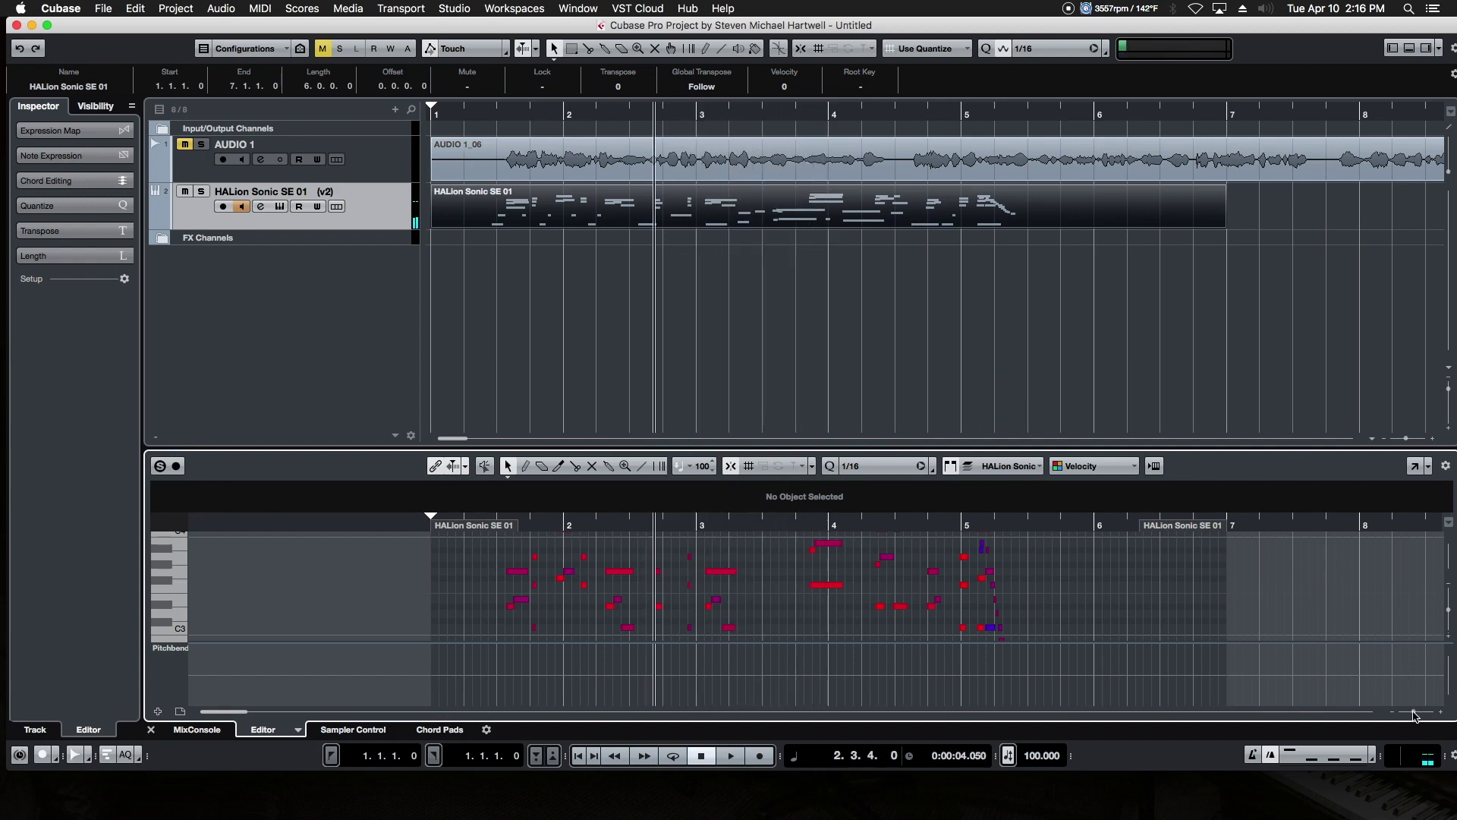
- Zoom both timelines in slightly and play again from bar 2.3.4
left_click_drag(1413, 714, 1415, 715)
key("space")
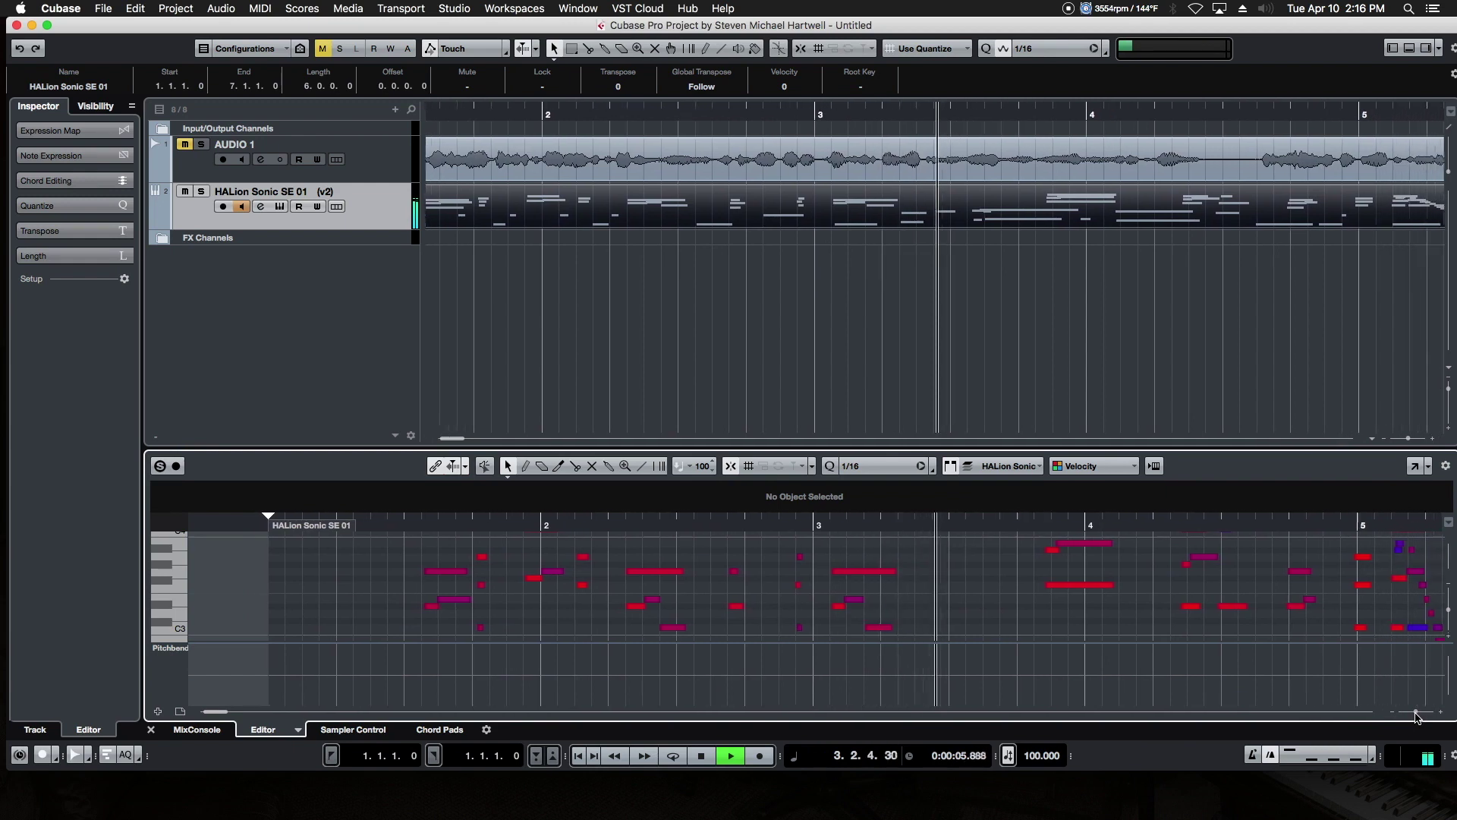
key("space")
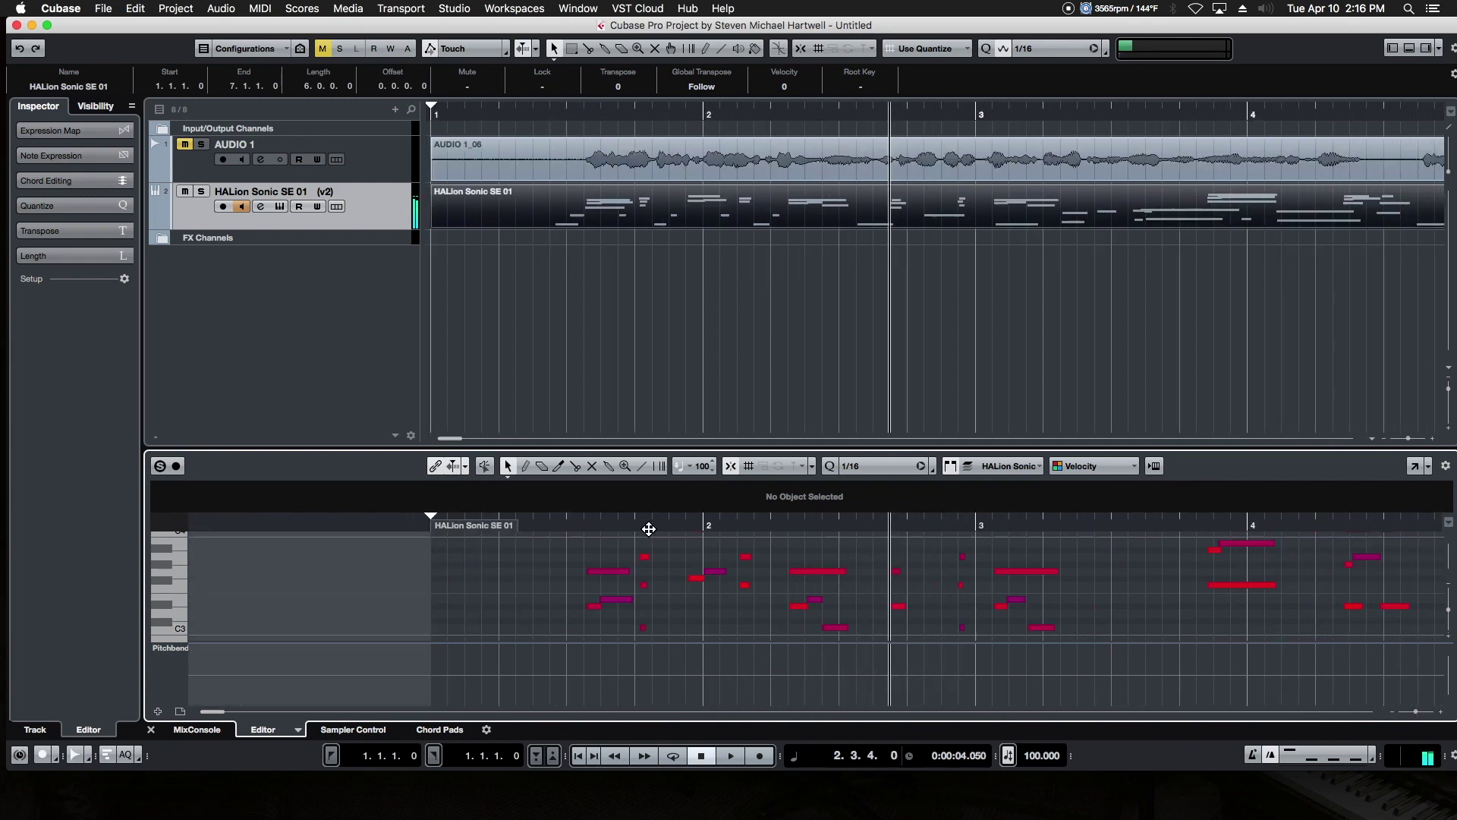
- Enable Key Editor Auto-Scroll and play from bar 4.1.4 to watch it follow the playhead
left_click(453, 467)
key("space")
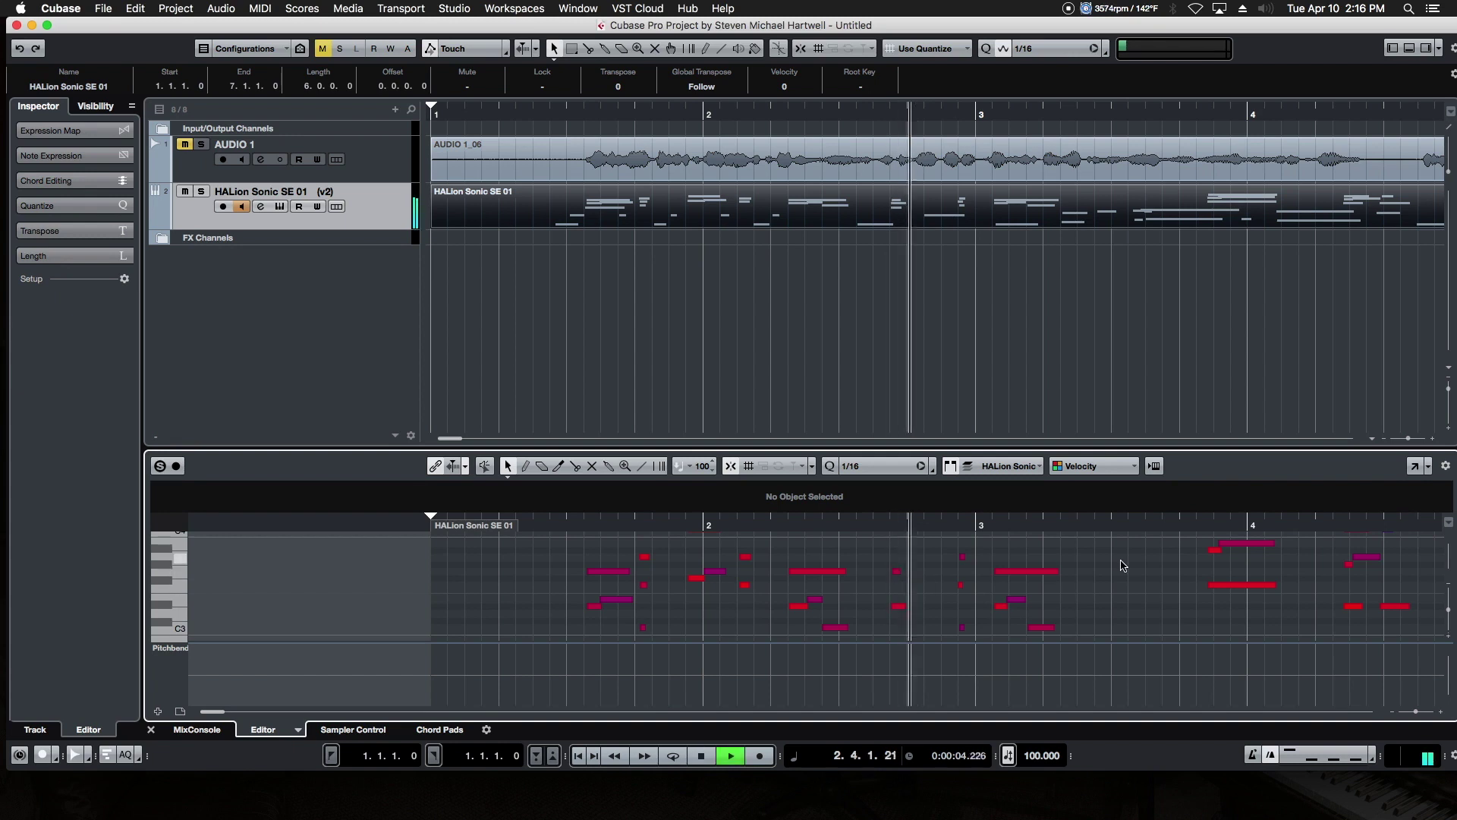
key("space")
left_click(1297, 525)
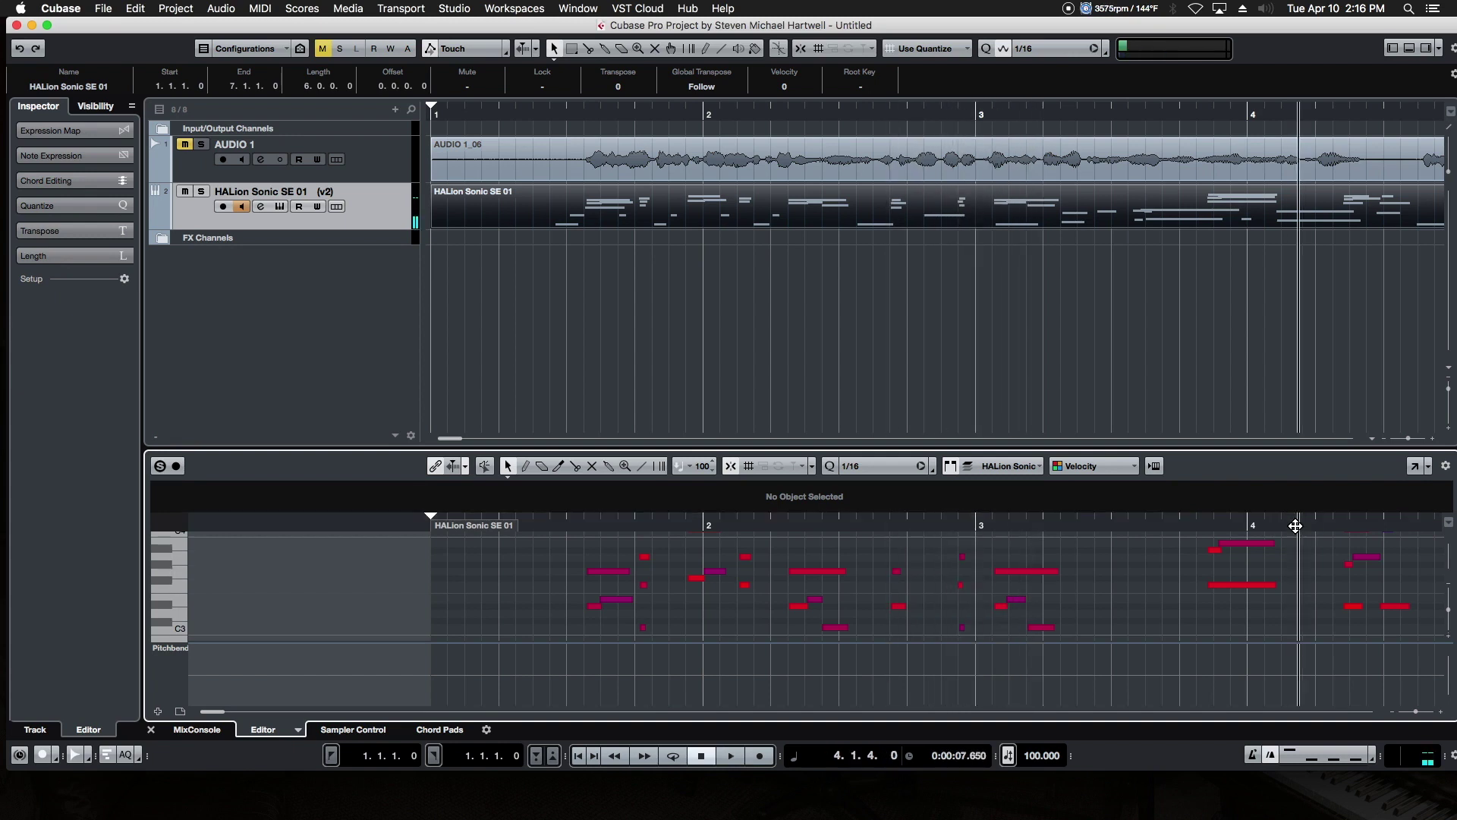
key("space")
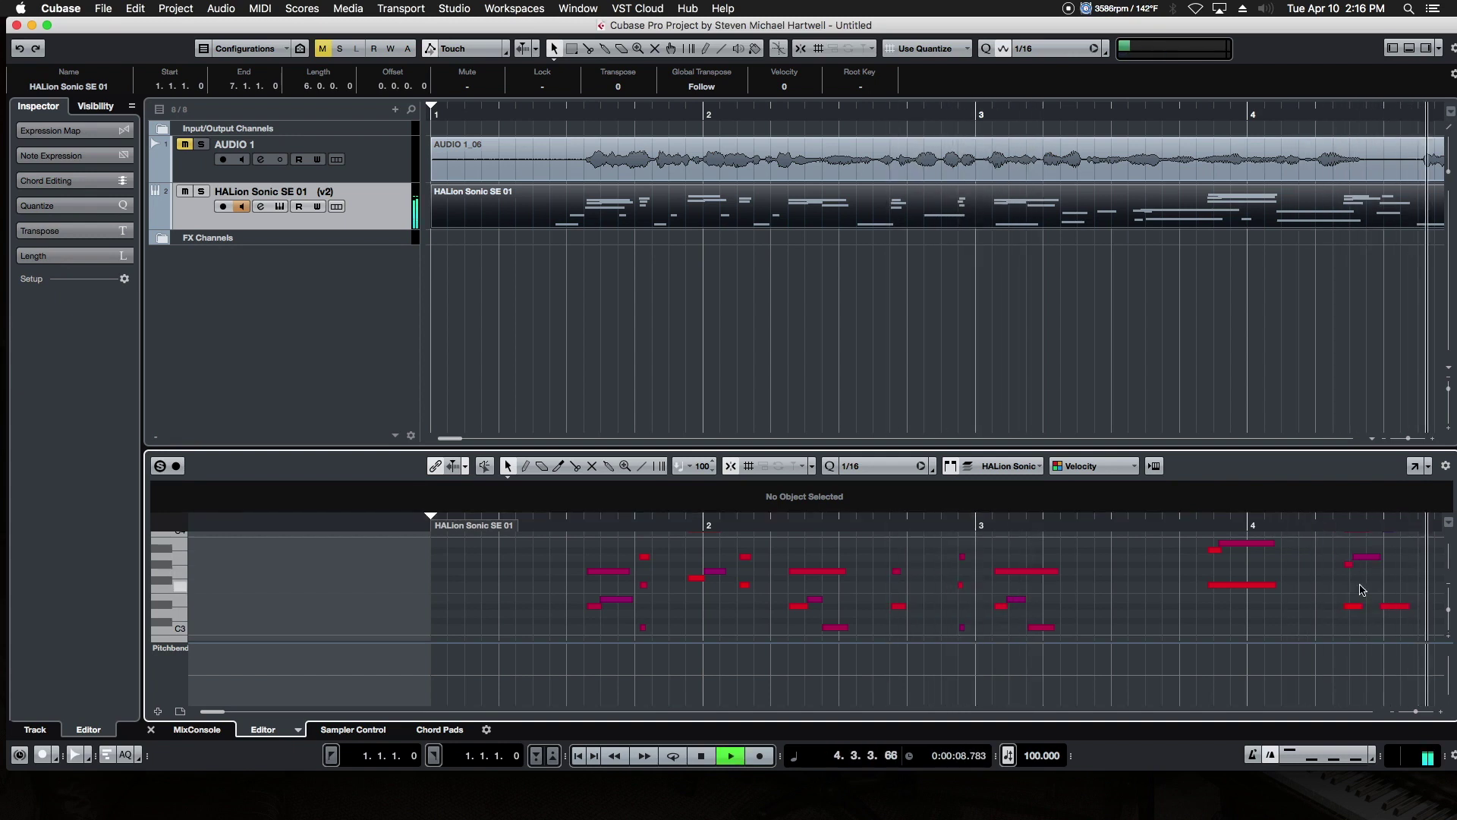
key("space")
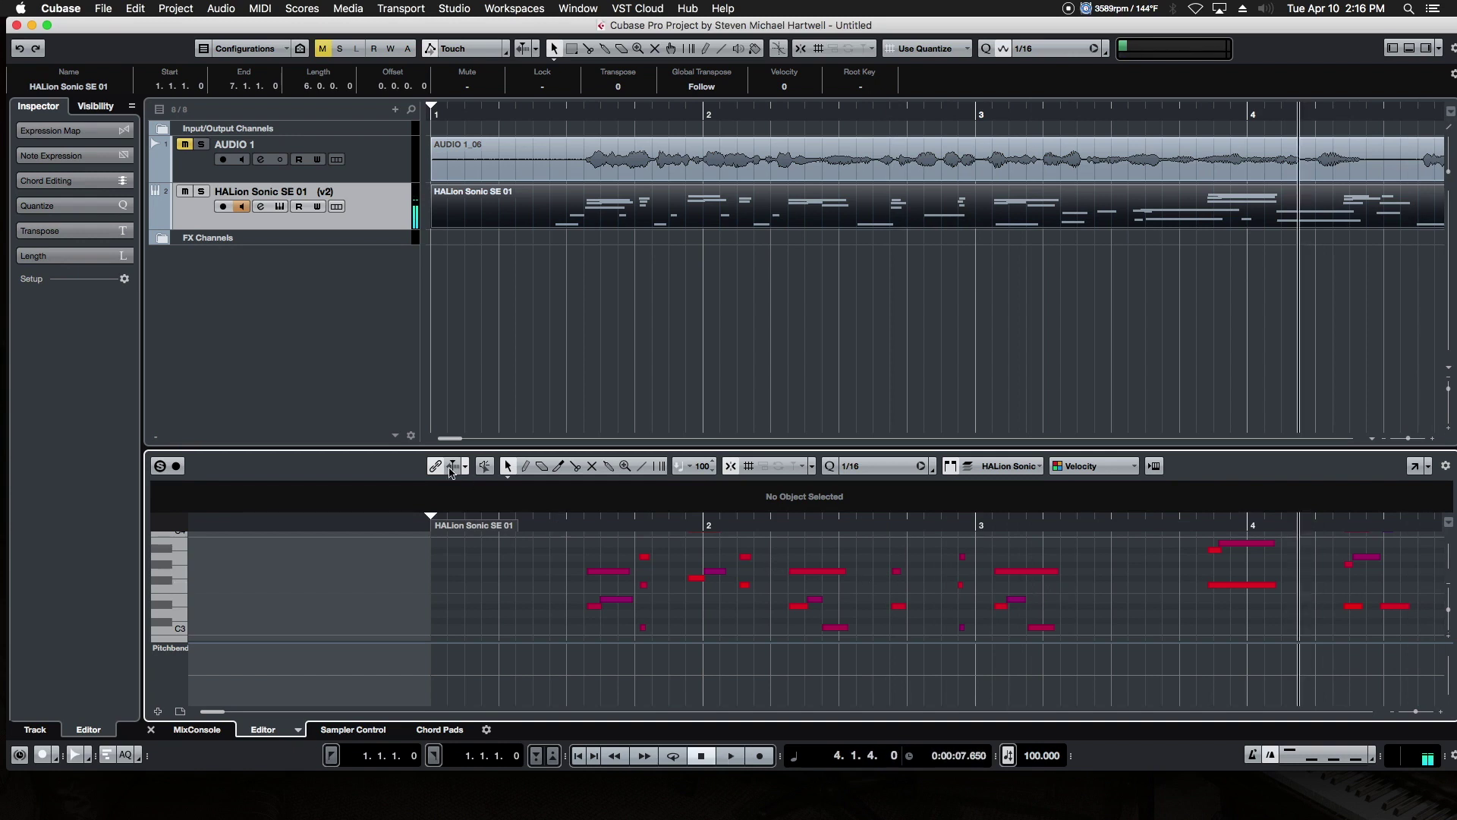
left_click(453, 469)
key("space")
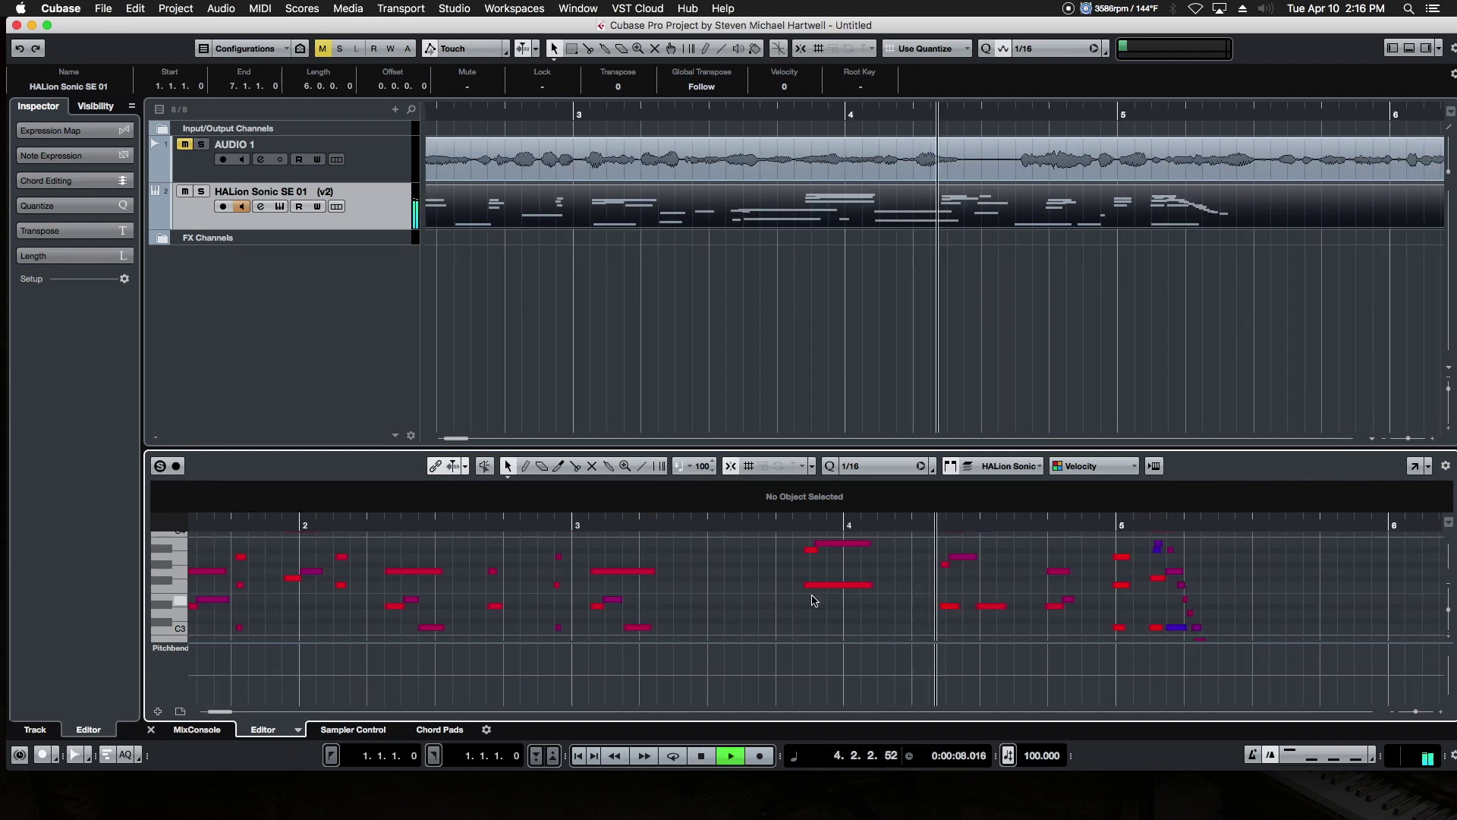
key("space")
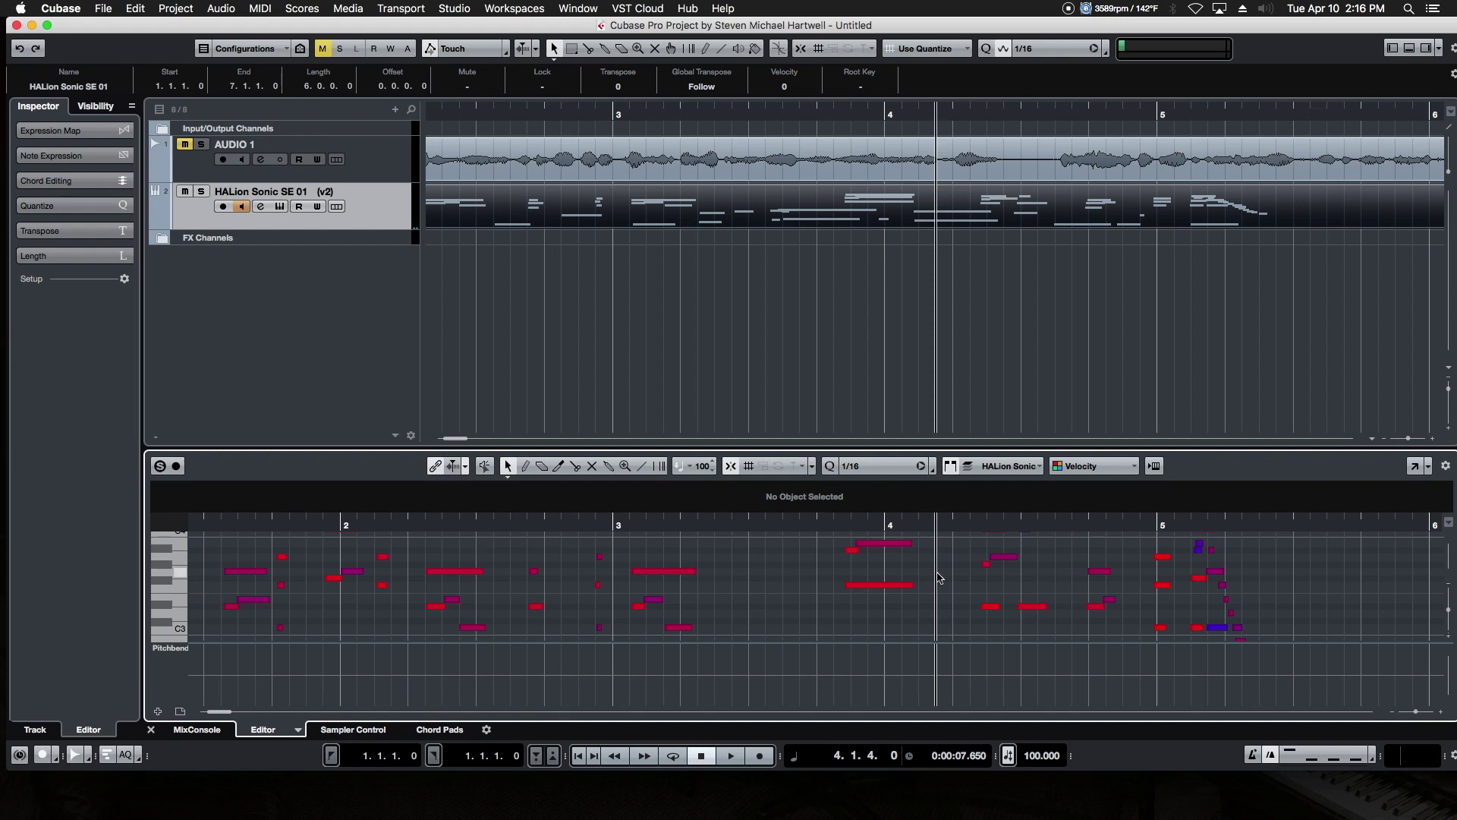
- Toggle Controller Lanes off and on in Setup Window Layout, keeping the Pitchbend lane shown
left_click(1430, 468)
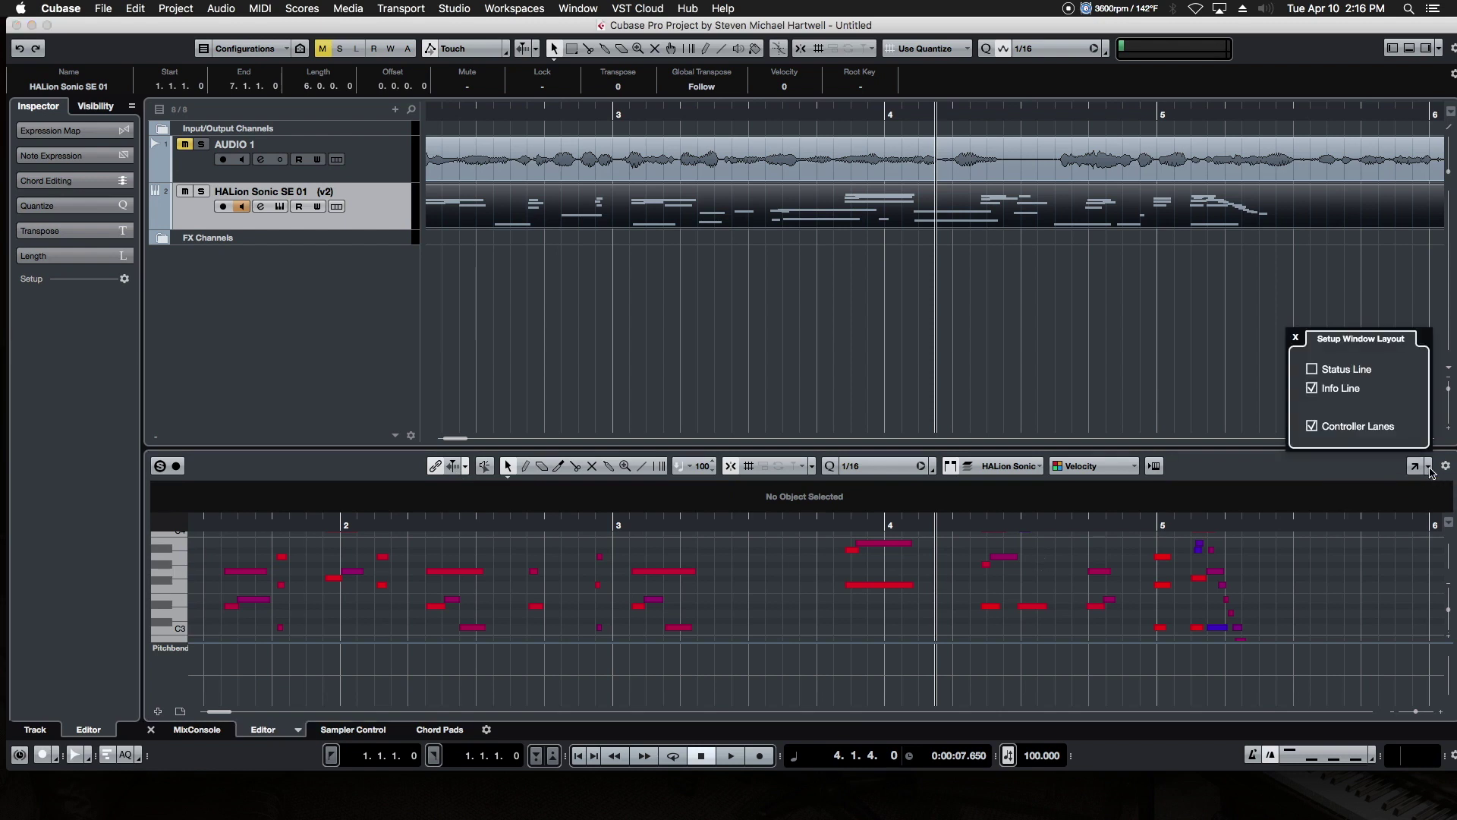
left_click(1313, 427)
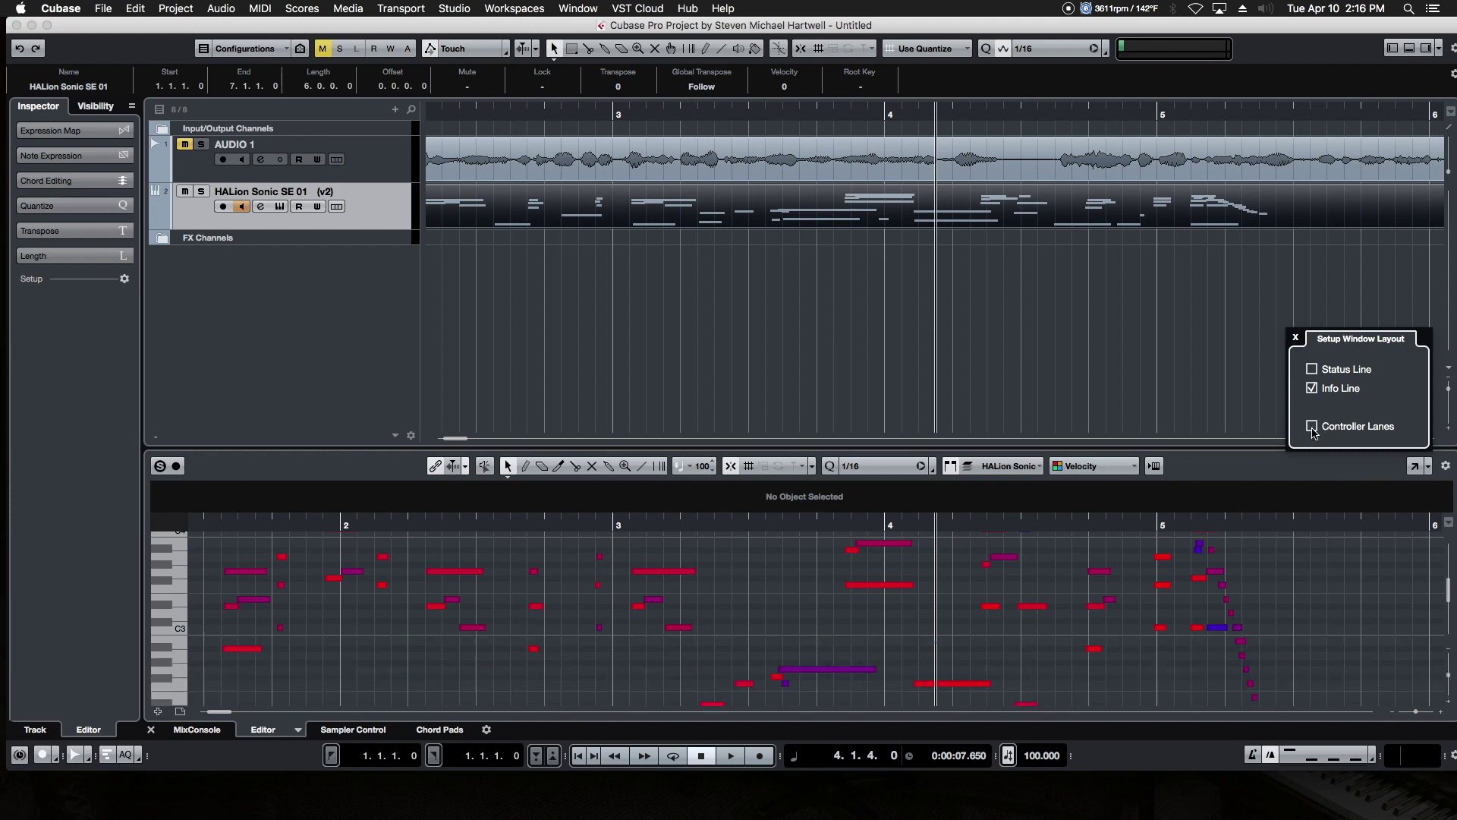
left_click(1312, 427)
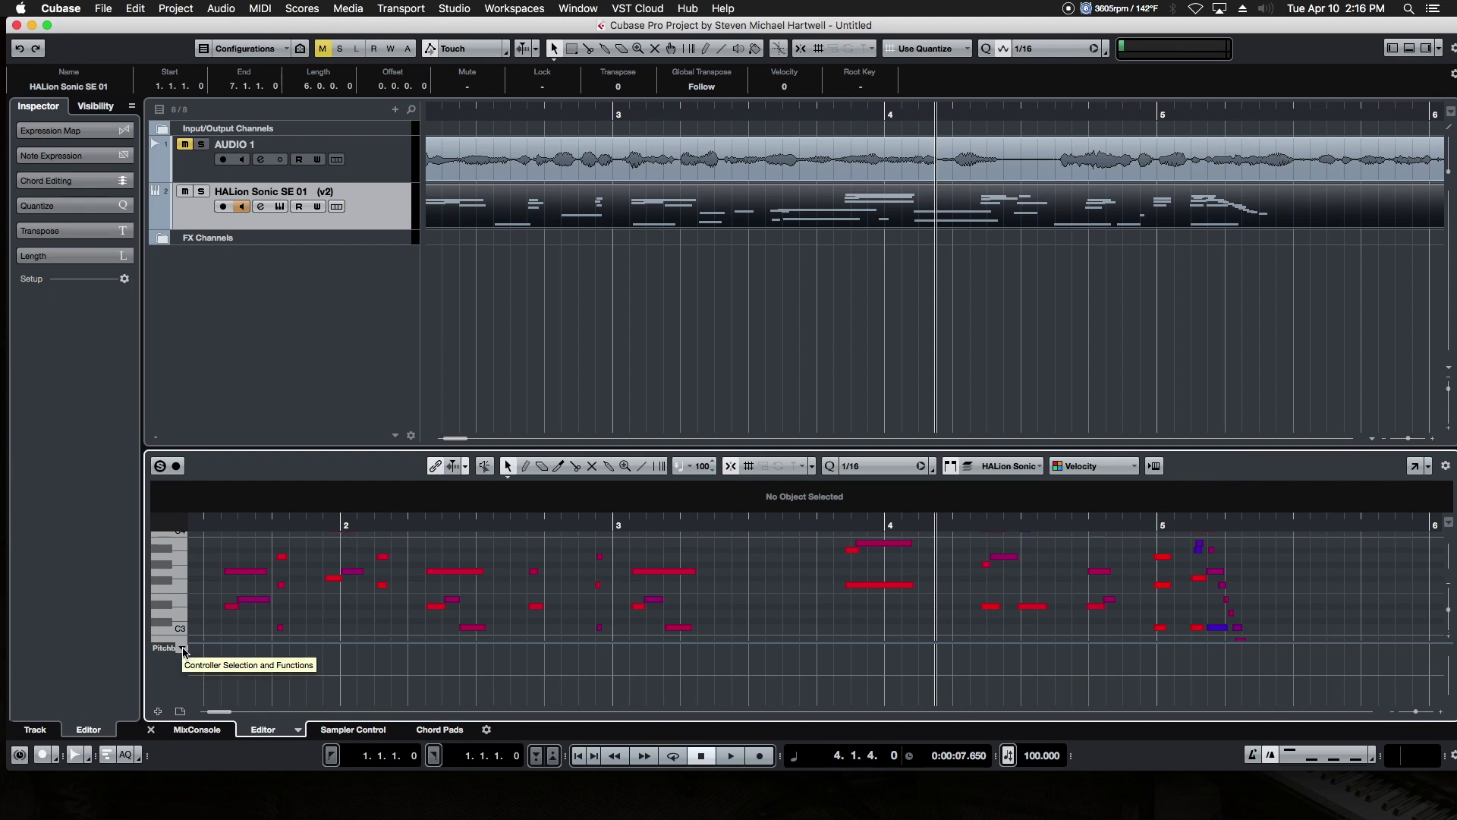
- Switch the controller lane to Velocity and zoom the editor and project out to bars 1–10
left_click(183, 651)
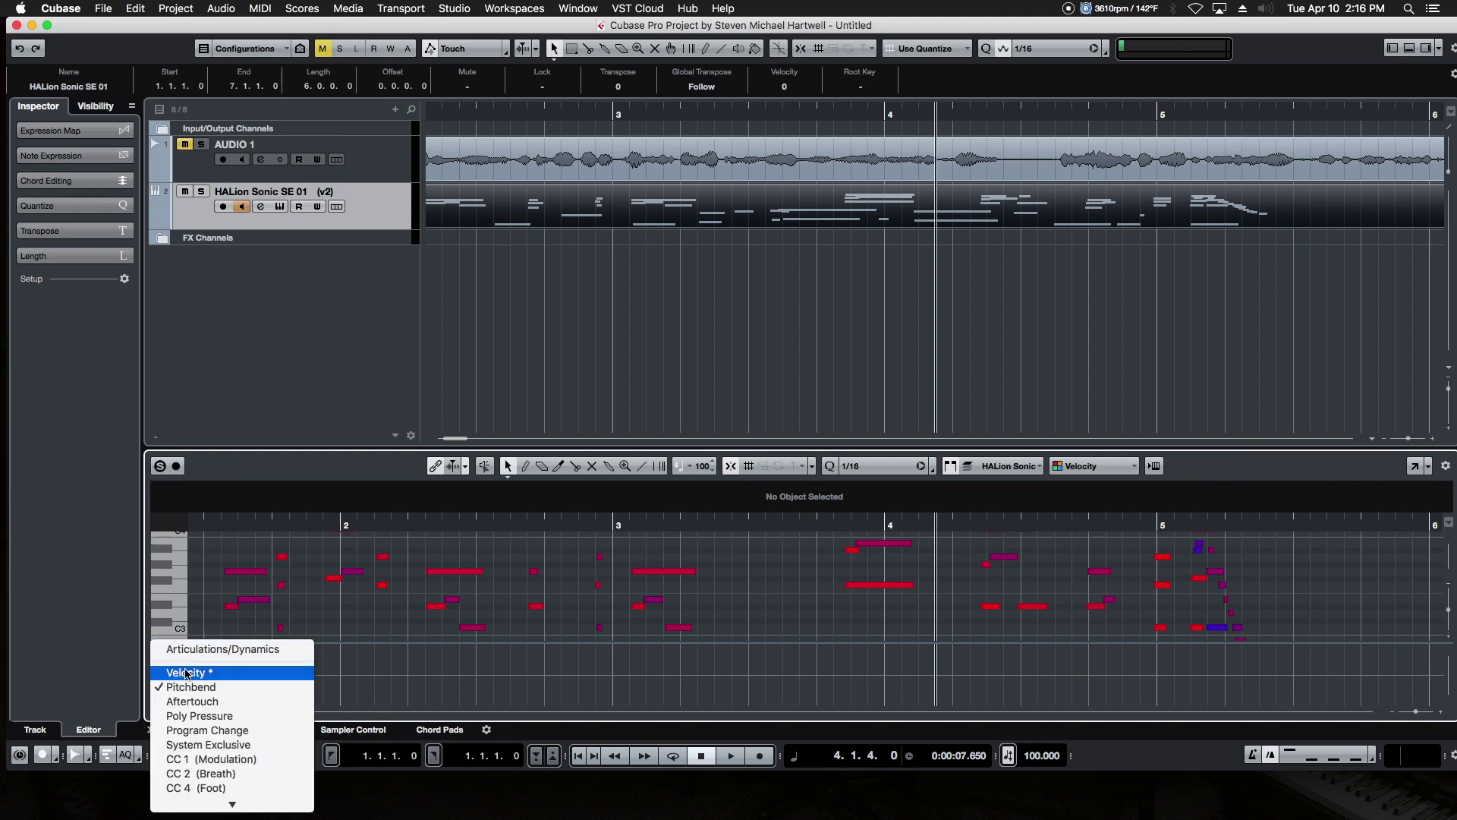
left_click(193, 666)
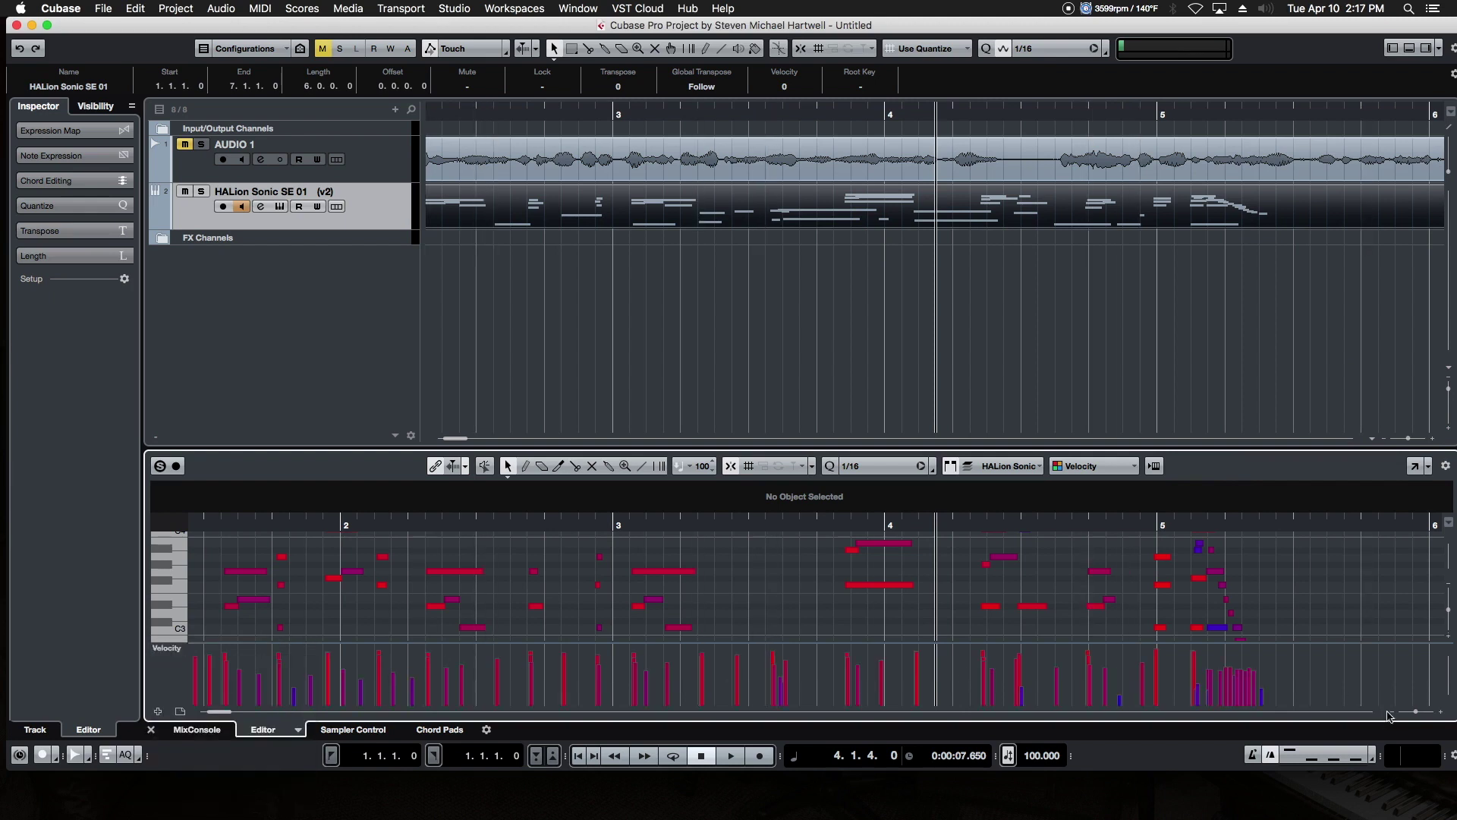
left_click_drag(1419, 716, 1414, 716)
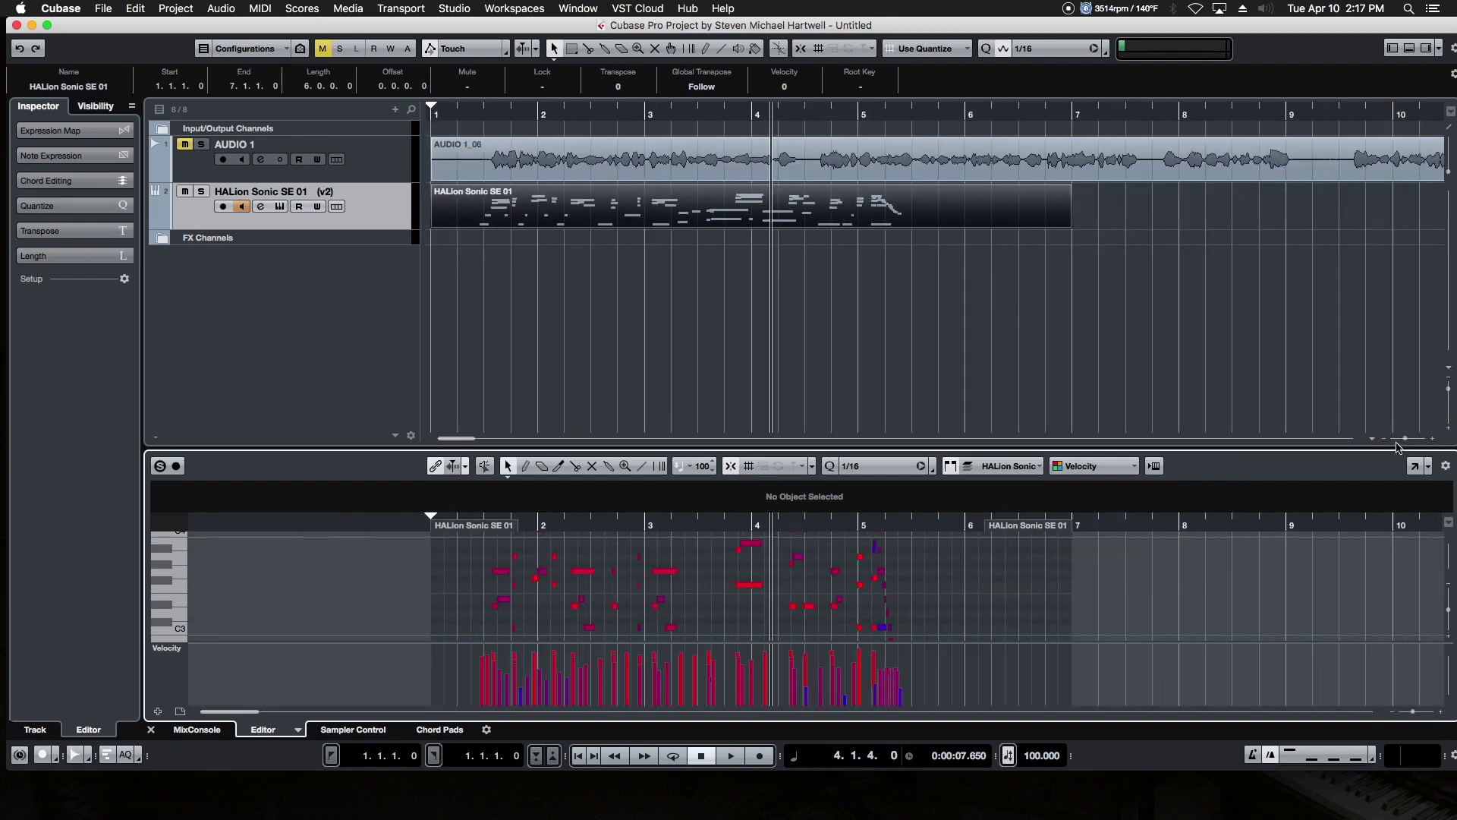
left_click_drag(1409, 439, 1408, 440)
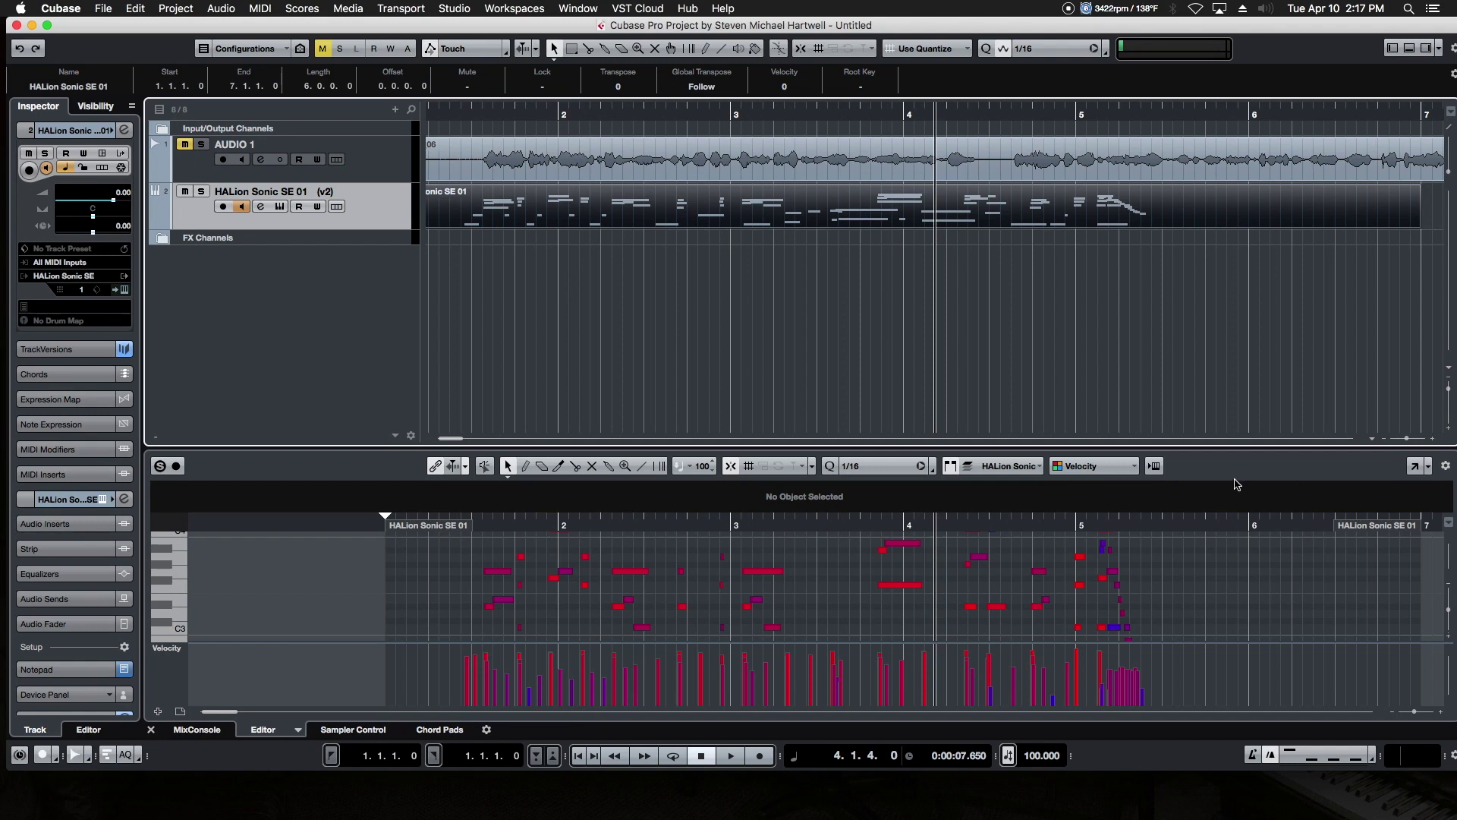
- Deselect the HALion part, make the Key Editor active with the Erase tool, then switch to Sampler Control
left_click(1230, 387)
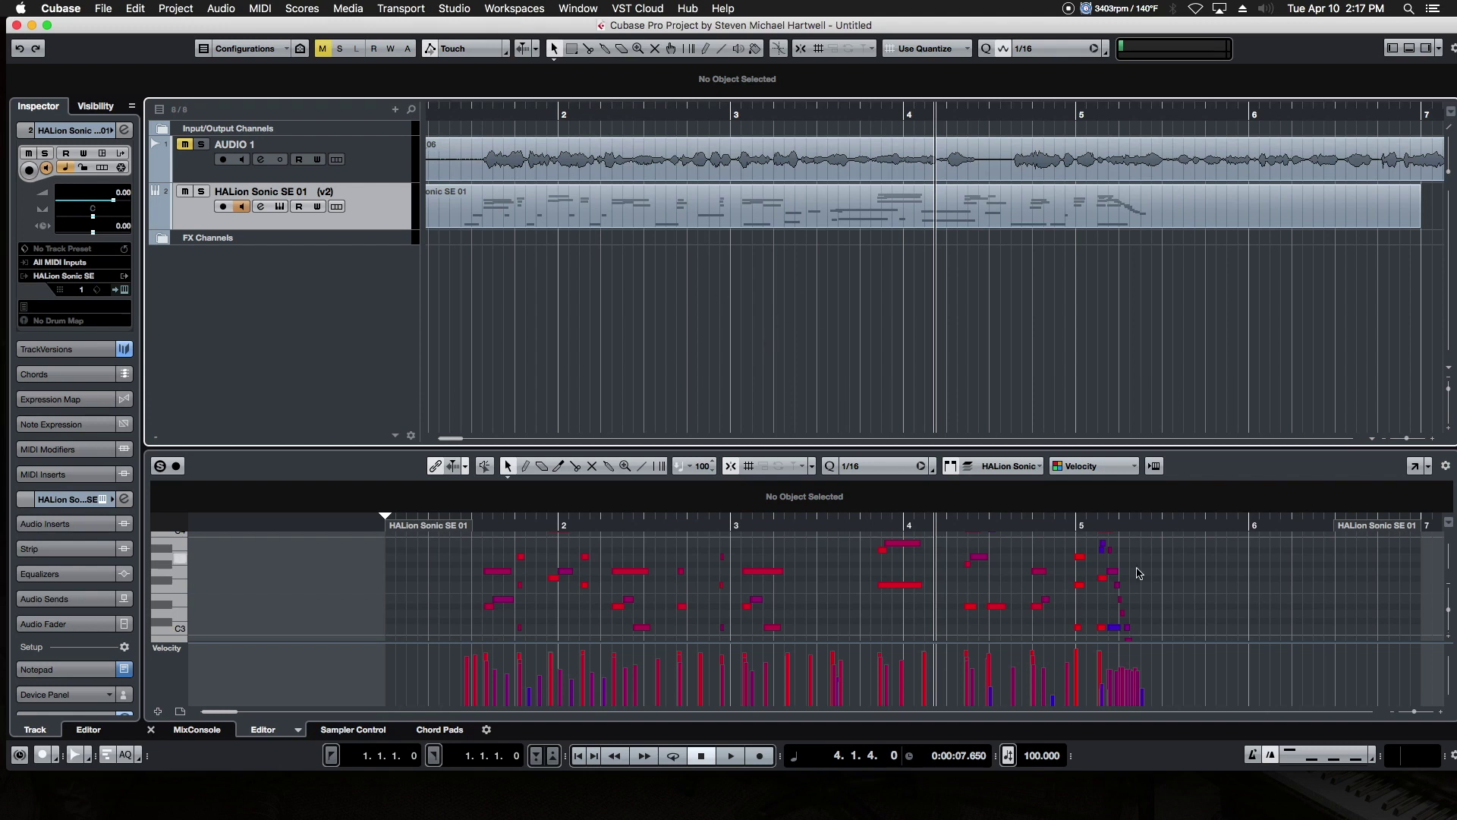
left_click(1210, 618)
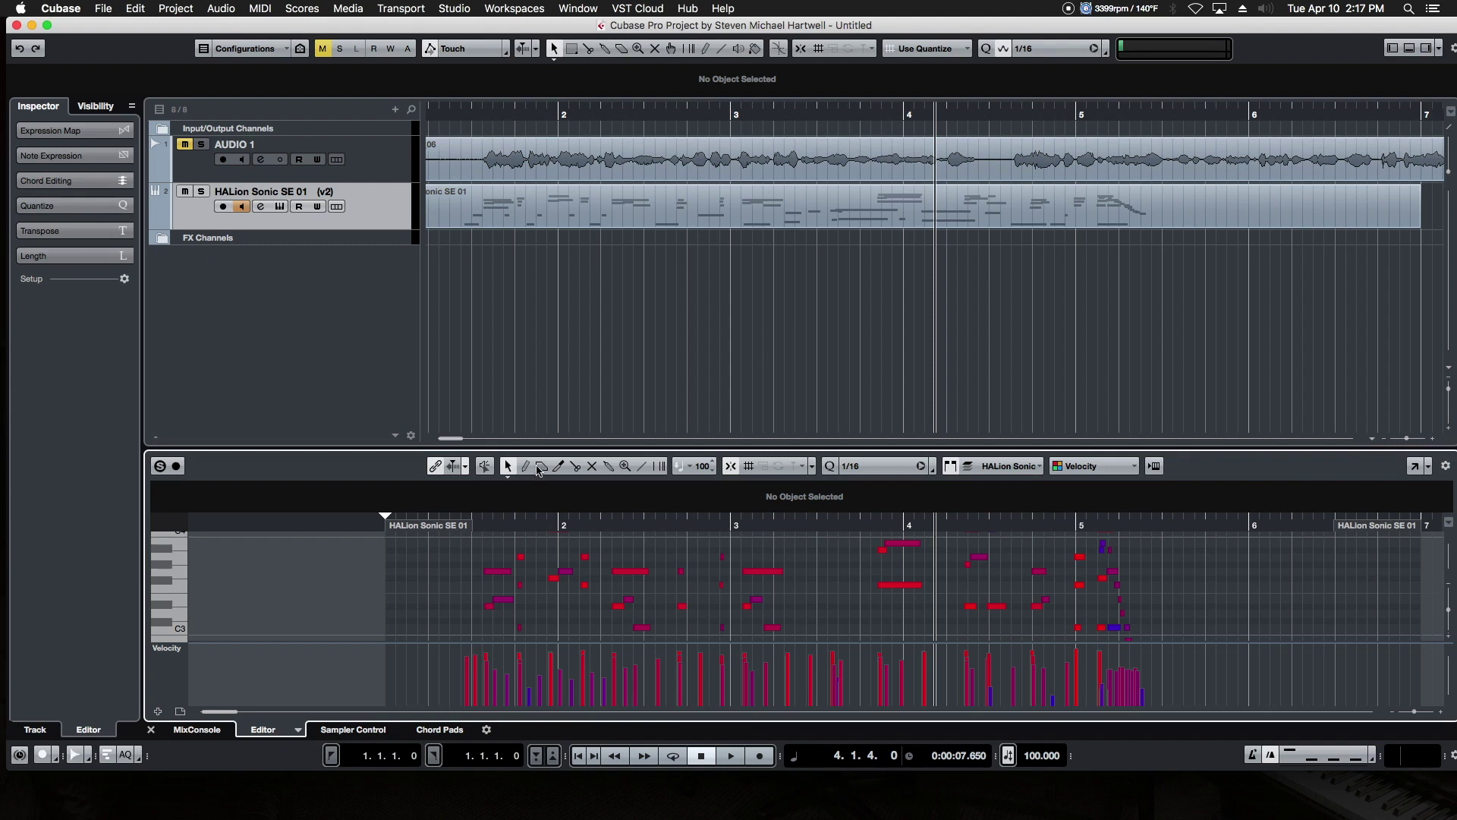
left_click(539, 466)
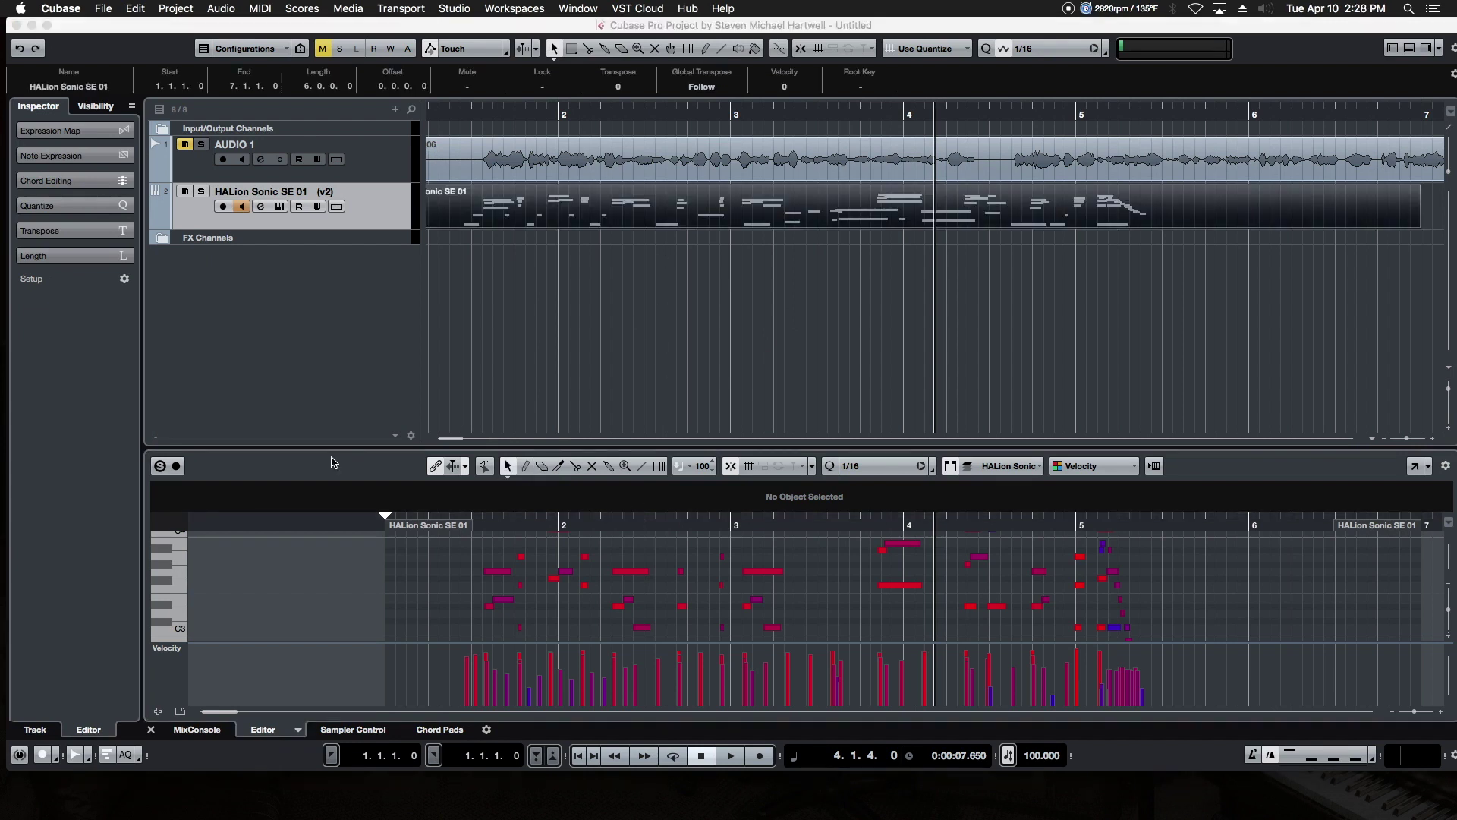
left_click(353, 730)
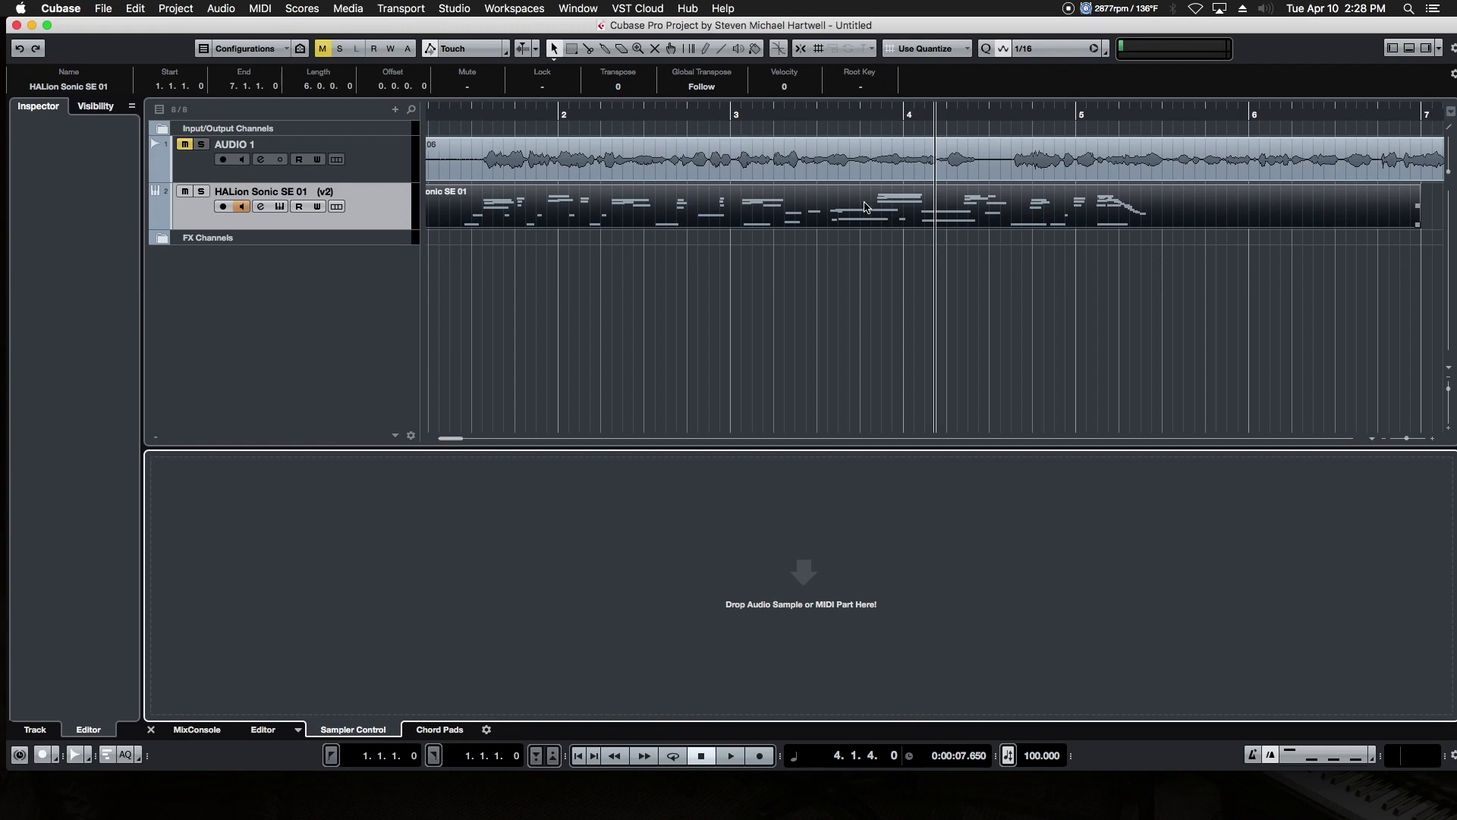
- Drag the HALion Sonic SE 01 part into Sampler Control and move the sample start slightly later
left_click(863, 163)
left_click(841, 206)
left_click_drag(841, 206, 804, 573)
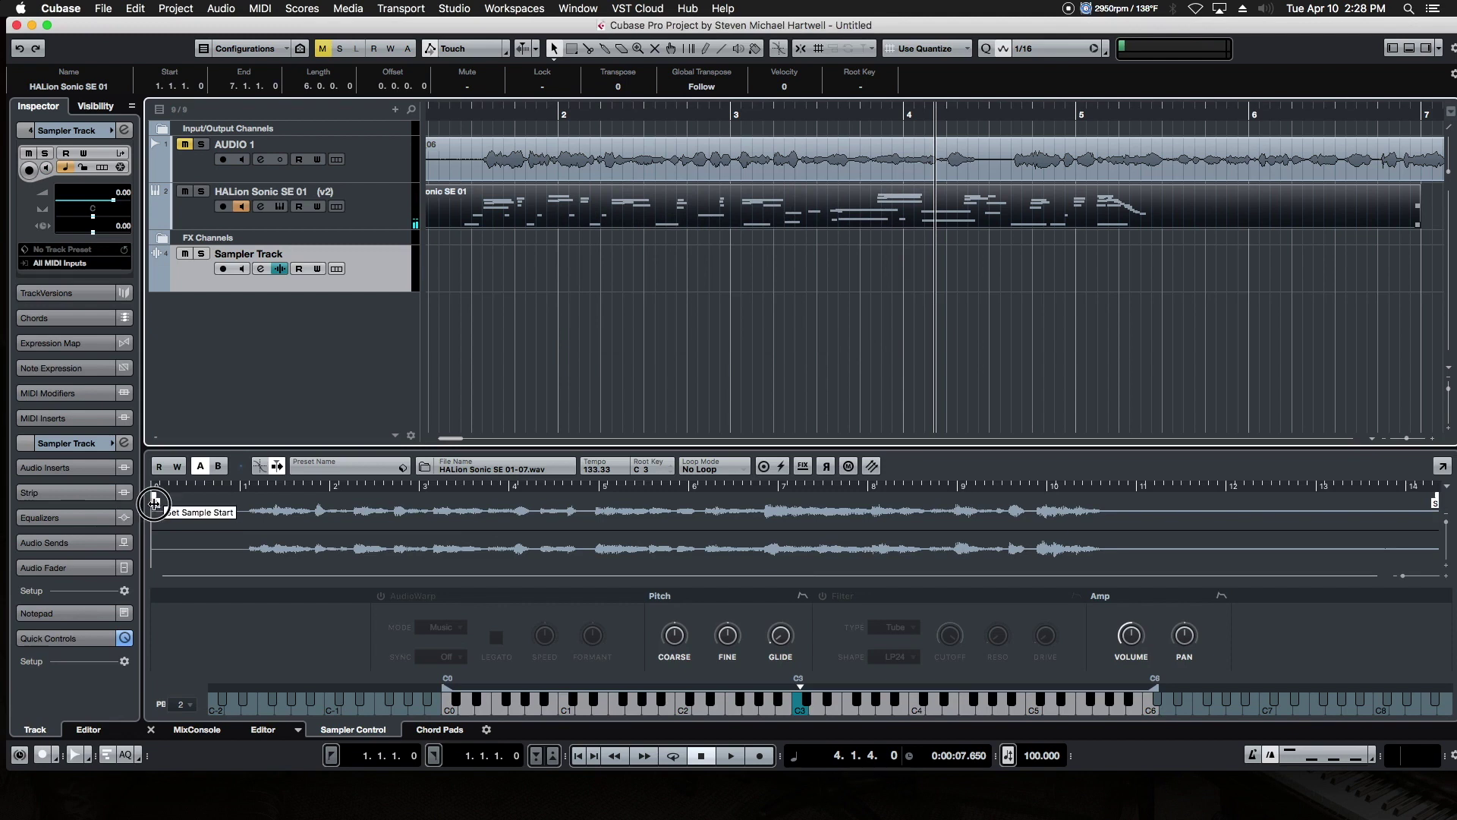
left_click_drag(154, 501, 247, 502)
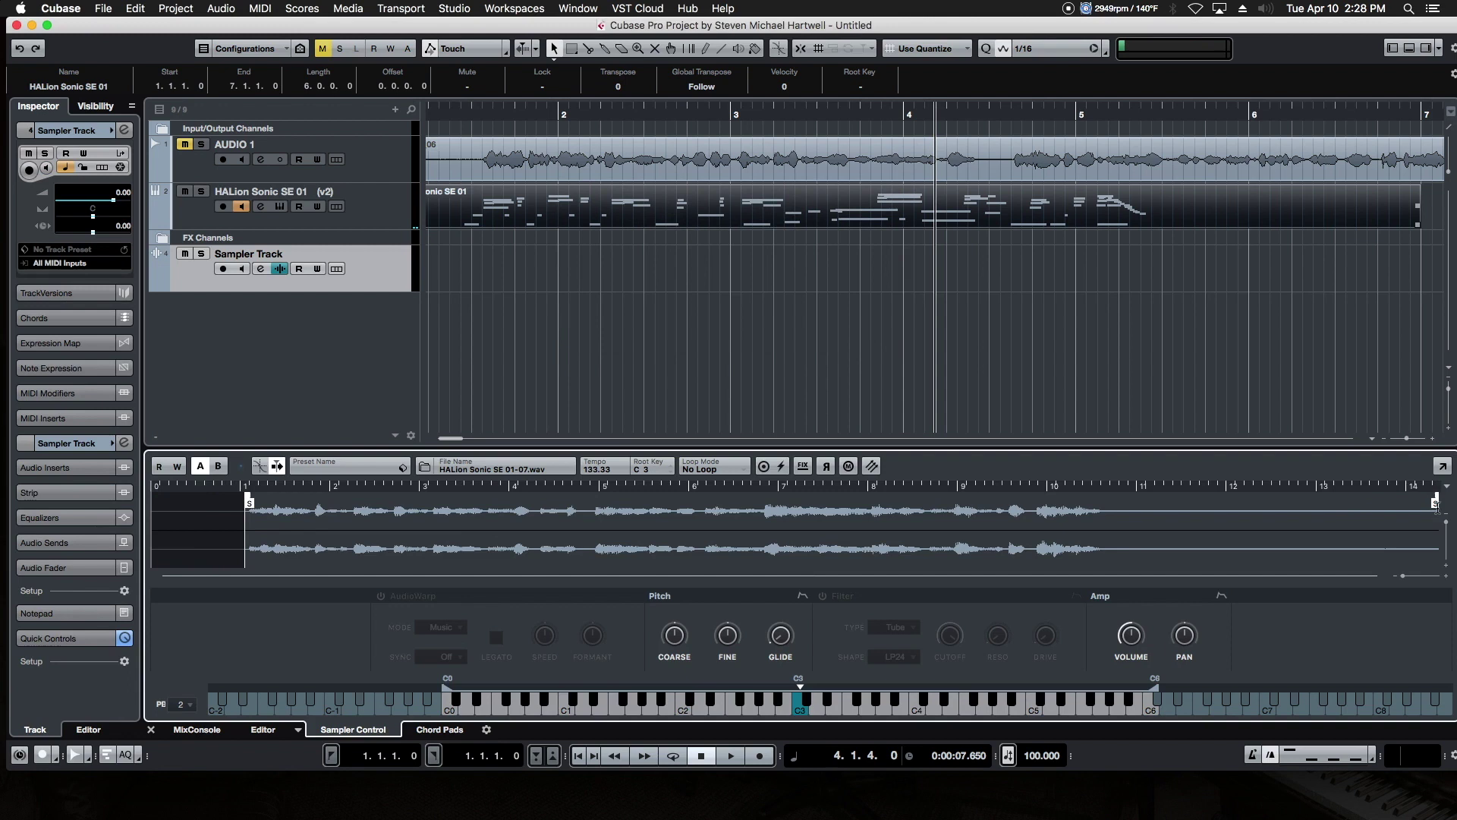
- Trim the sample end to a short slice, audition it at C3 through F#3, then show Chord Pads
mouse_move(1434, 502)
left_mouse_down()
mouse_move(286, 504)
mouse_move(350, 502)
left_mouse_up()
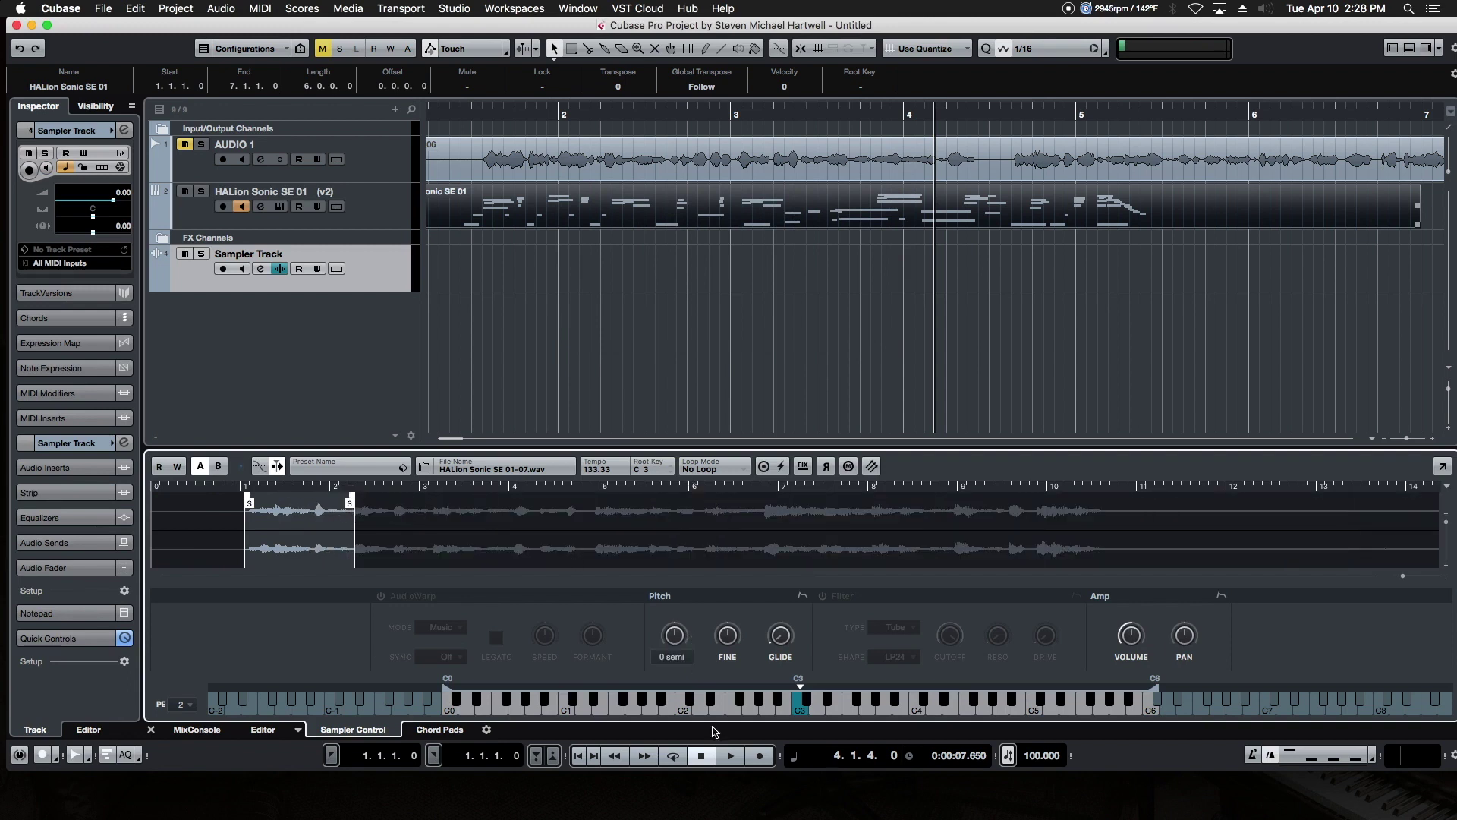
left_click(801, 712)
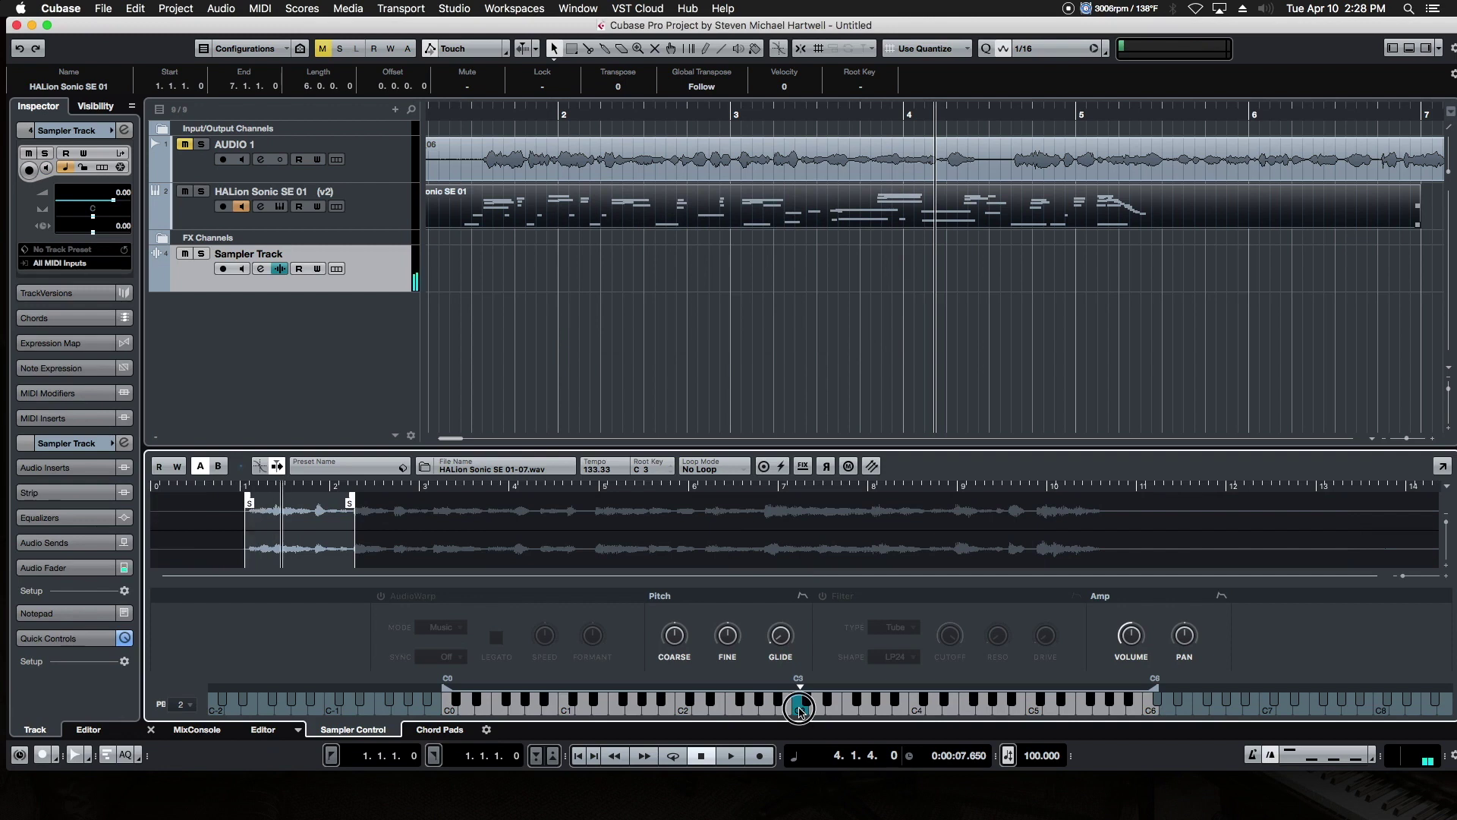
left_click(760, 706)
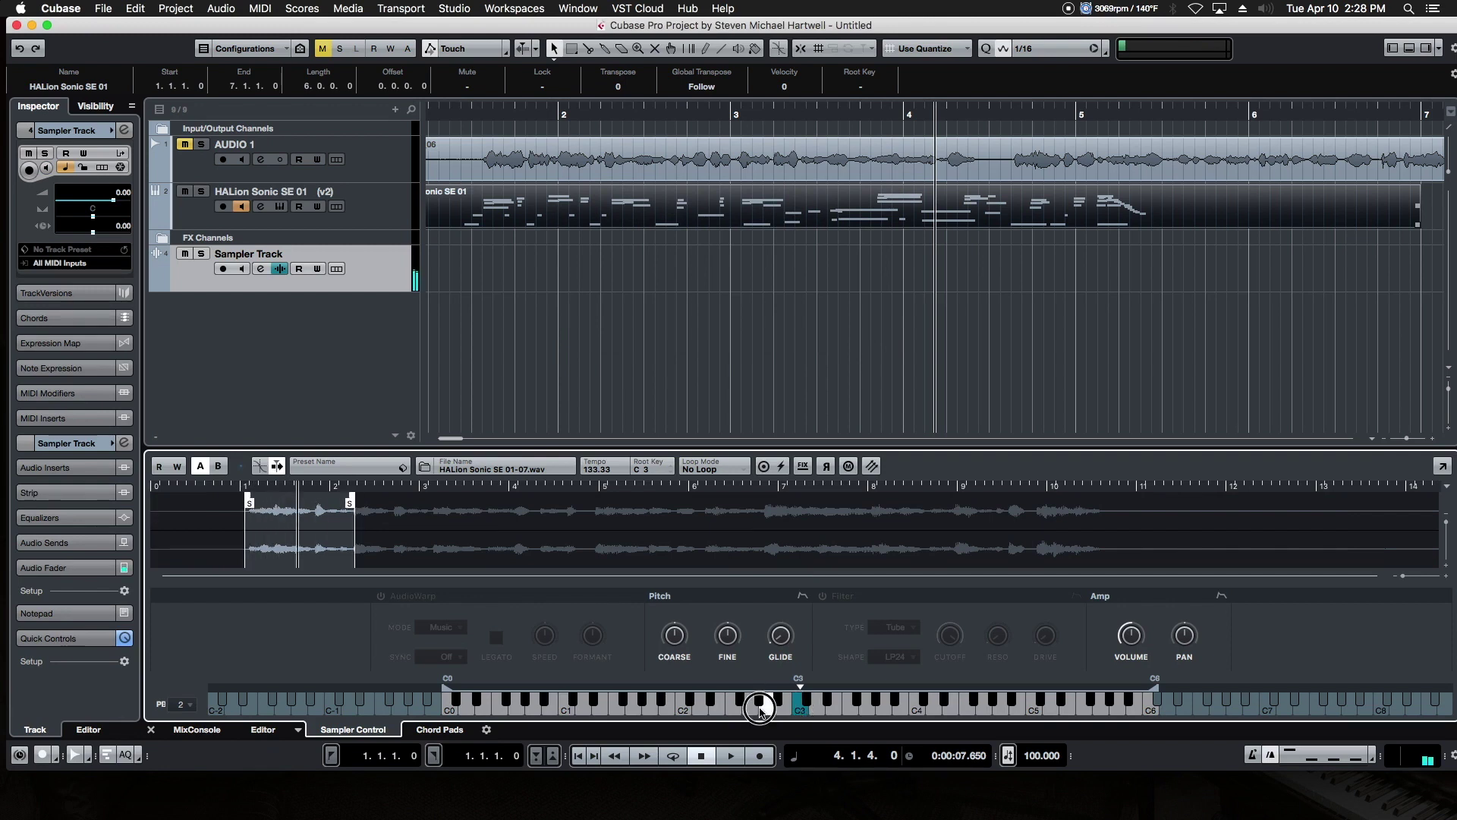
left_click(854, 700)
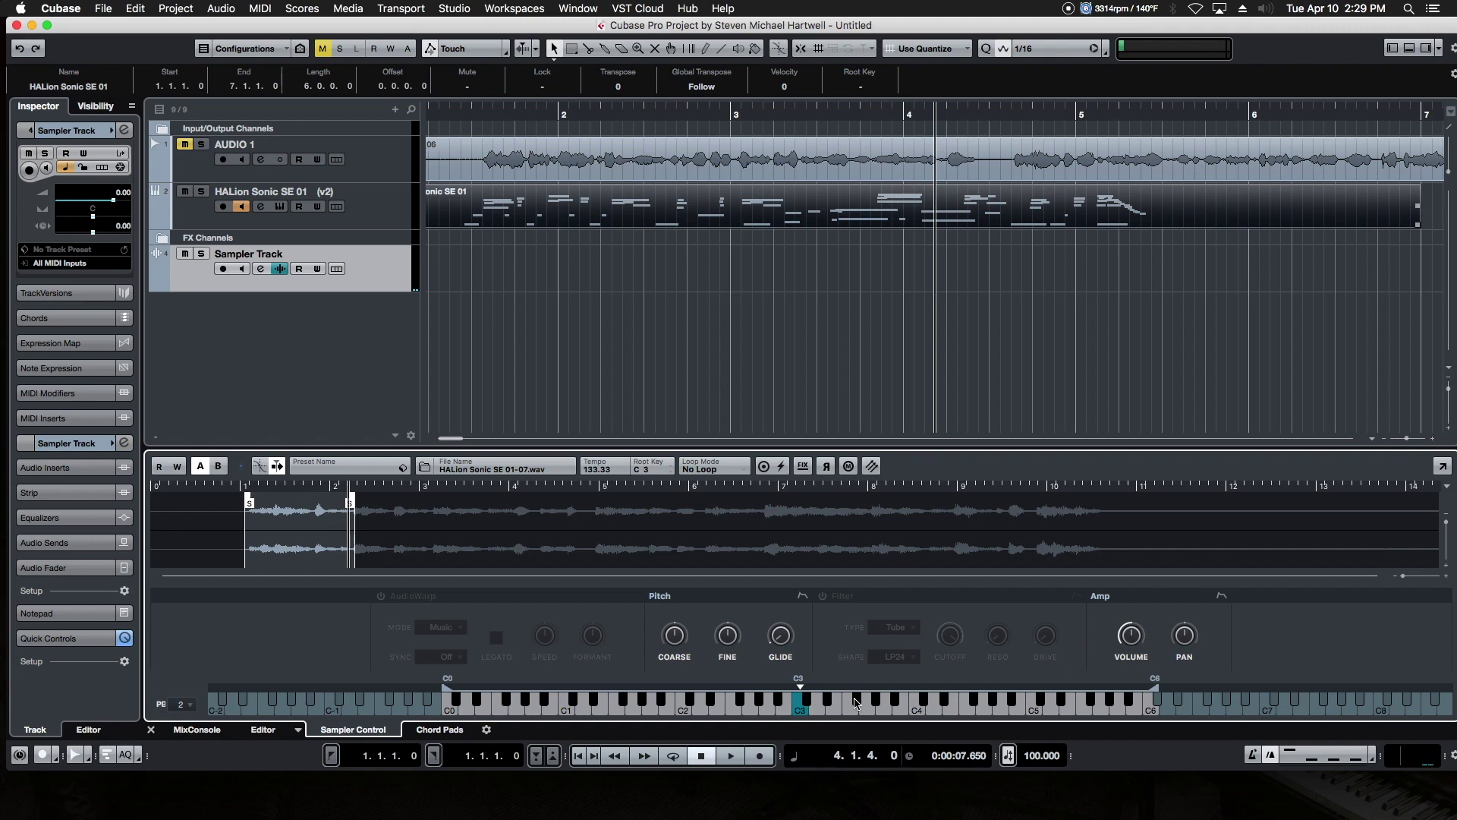
left_click(440, 730)
- Select the HALion Sonic SE 01 track, then start and stop project playback
left_click(386, 205)
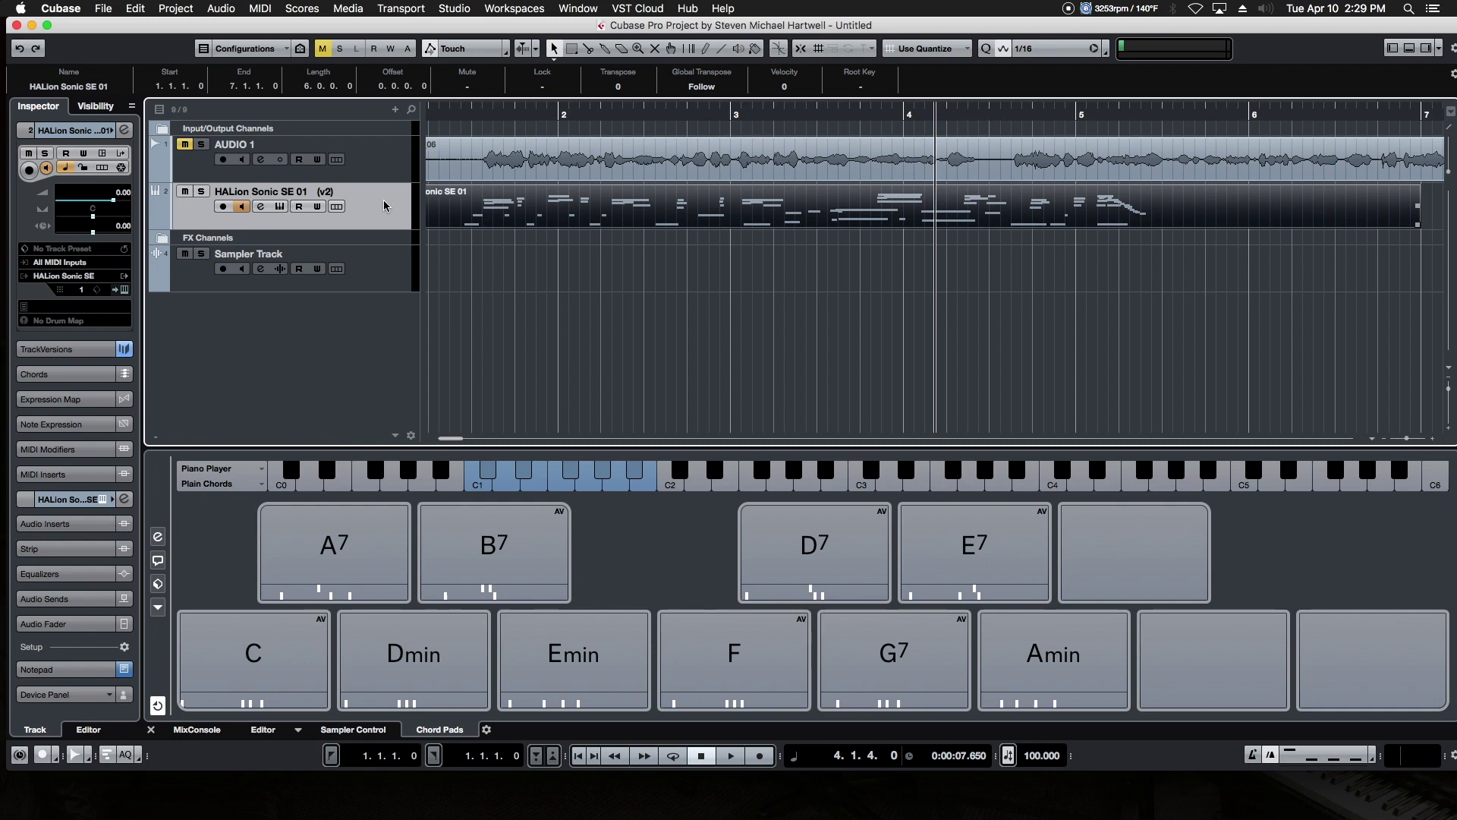
key("space")
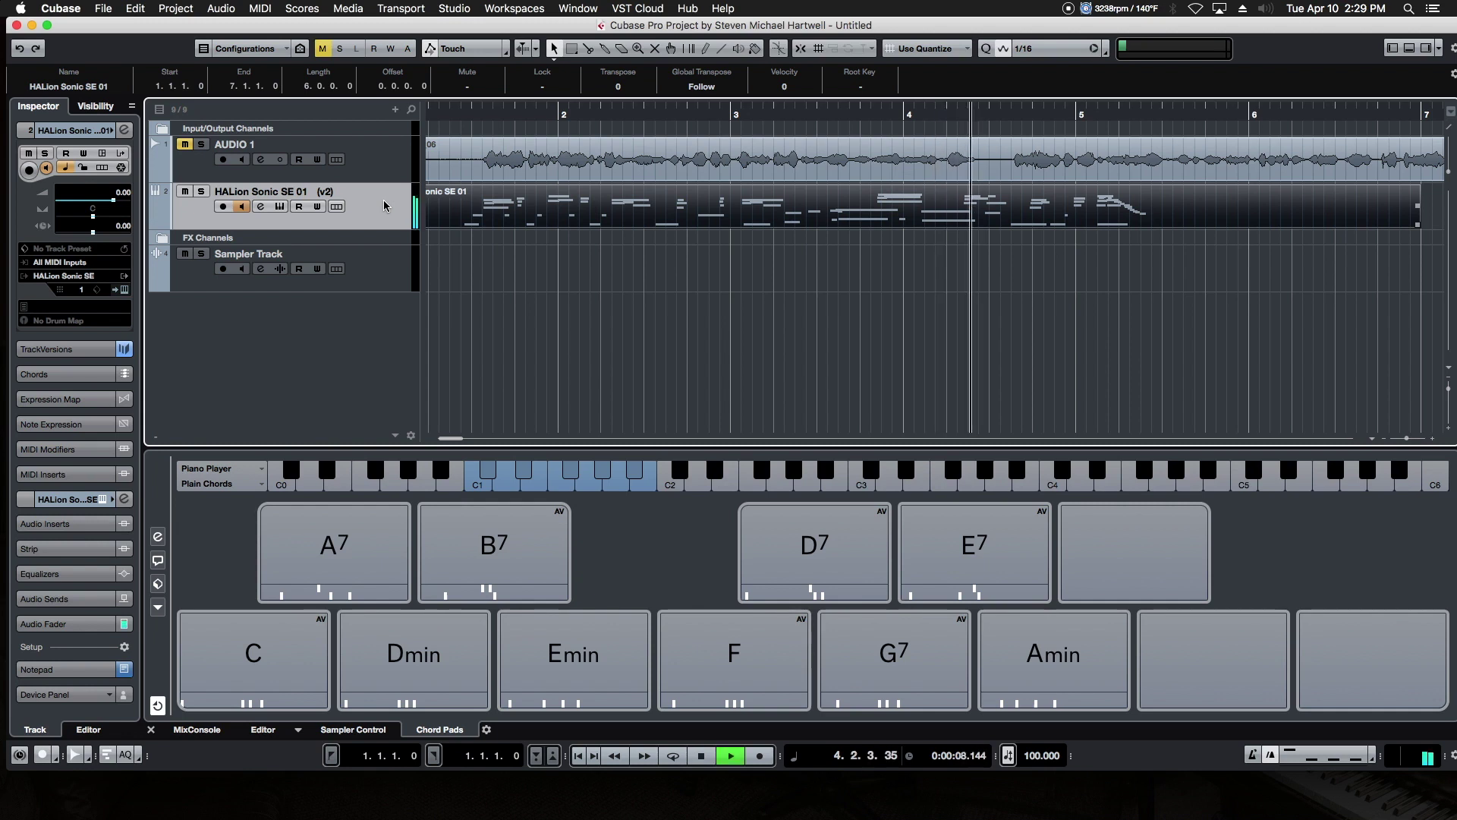
key("space")
- Play the A7, B7, Emin, Dmin, C, F, D7 and E7 chord pads
mouse_move(335, 560)
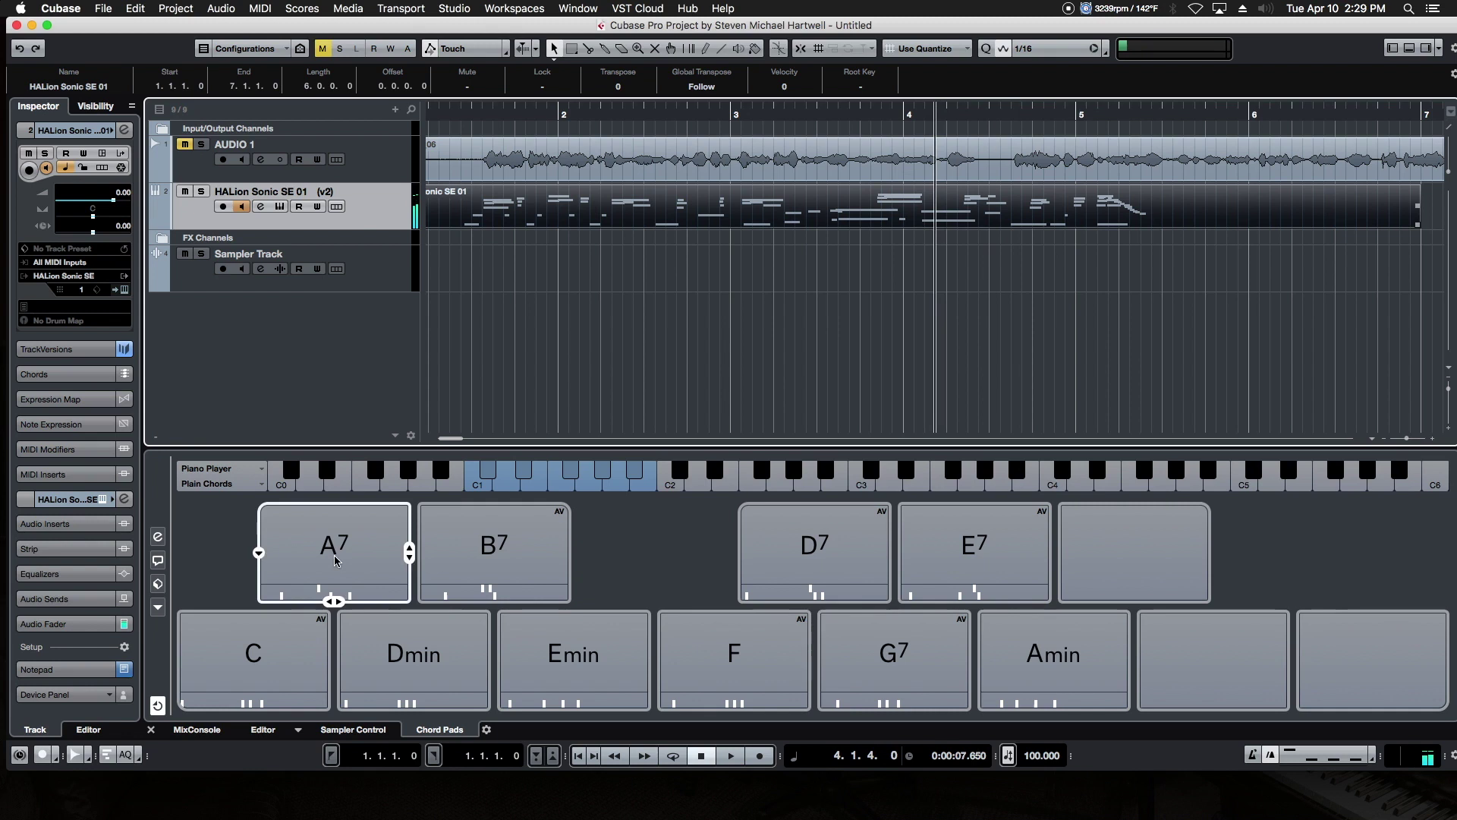
left_click(330, 552)
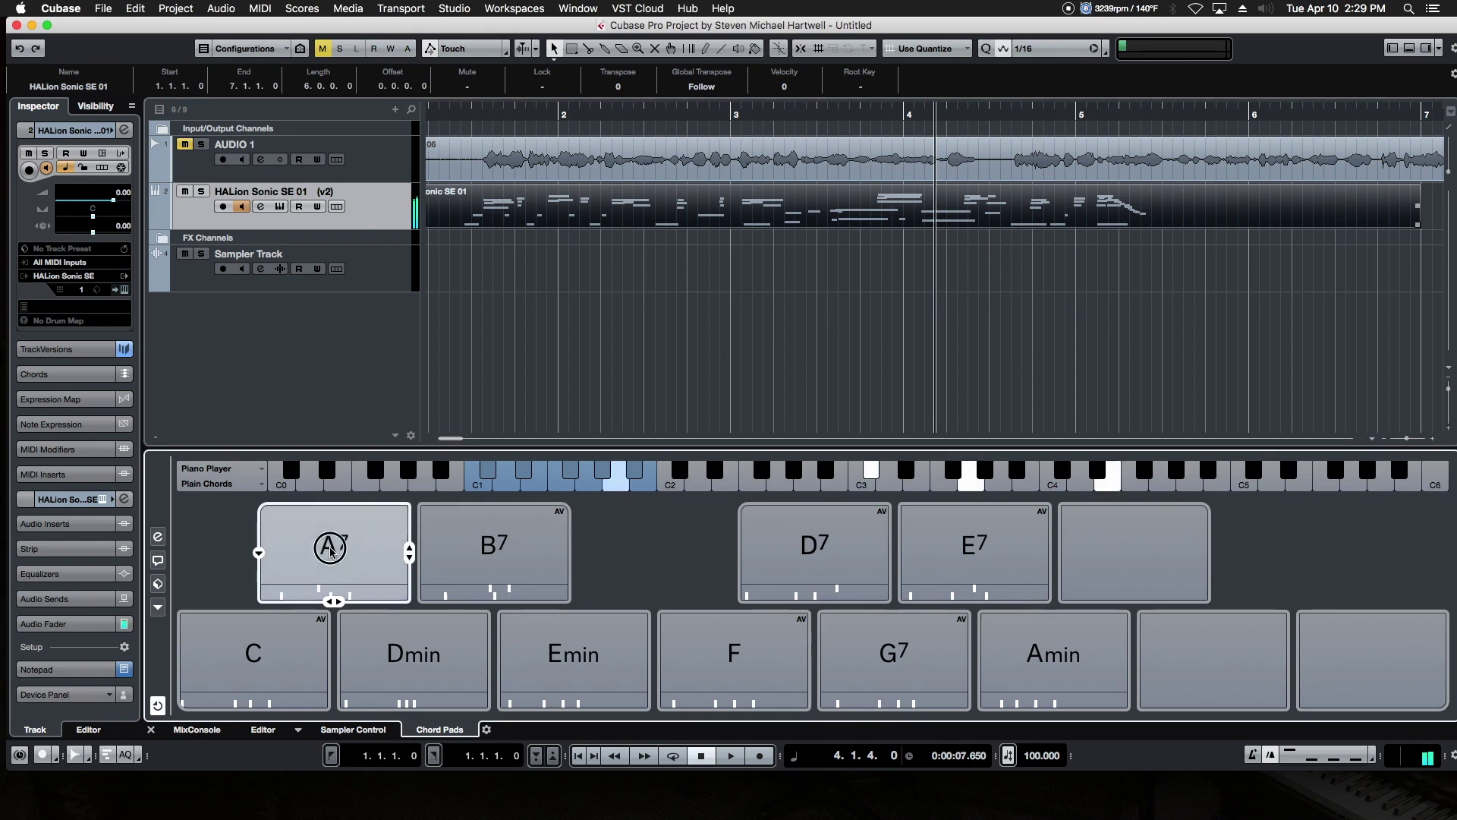
left_click(490, 544)
left_click(541, 645)
left_click(458, 650)
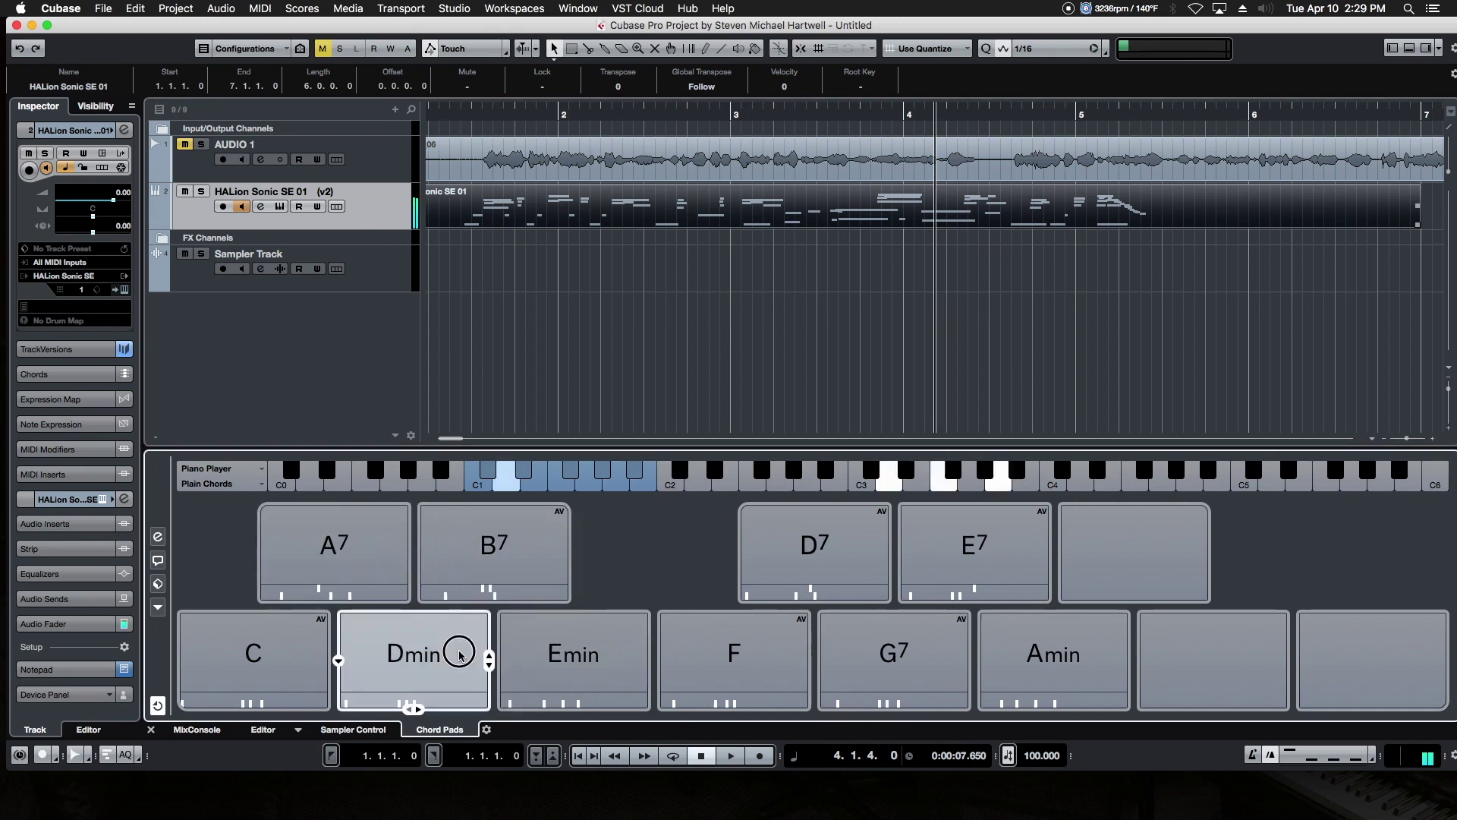
left_click(286, 673)
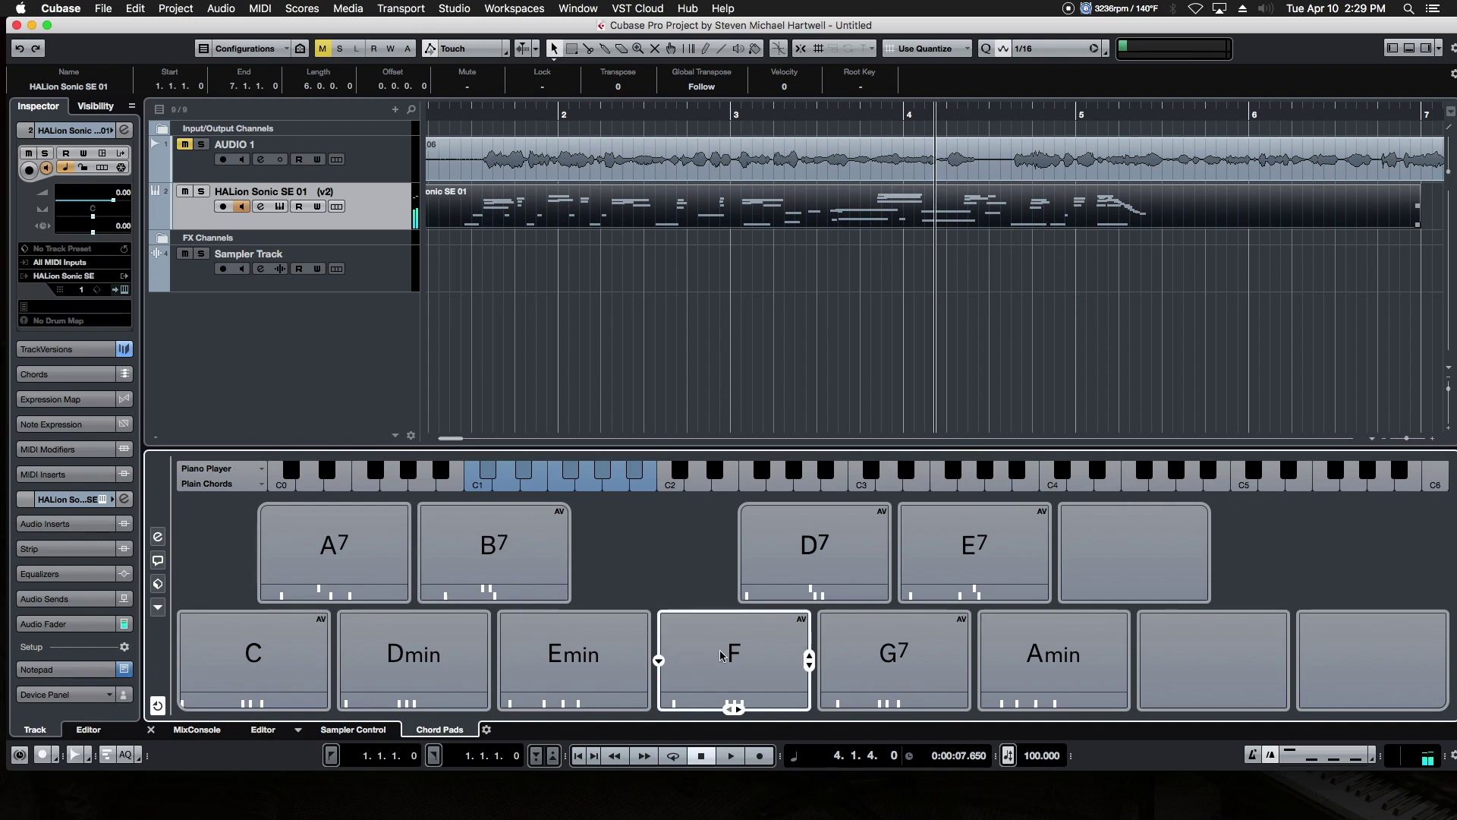
left_click(685, 655)
left_click(804, 576)
left_click(976, 565)
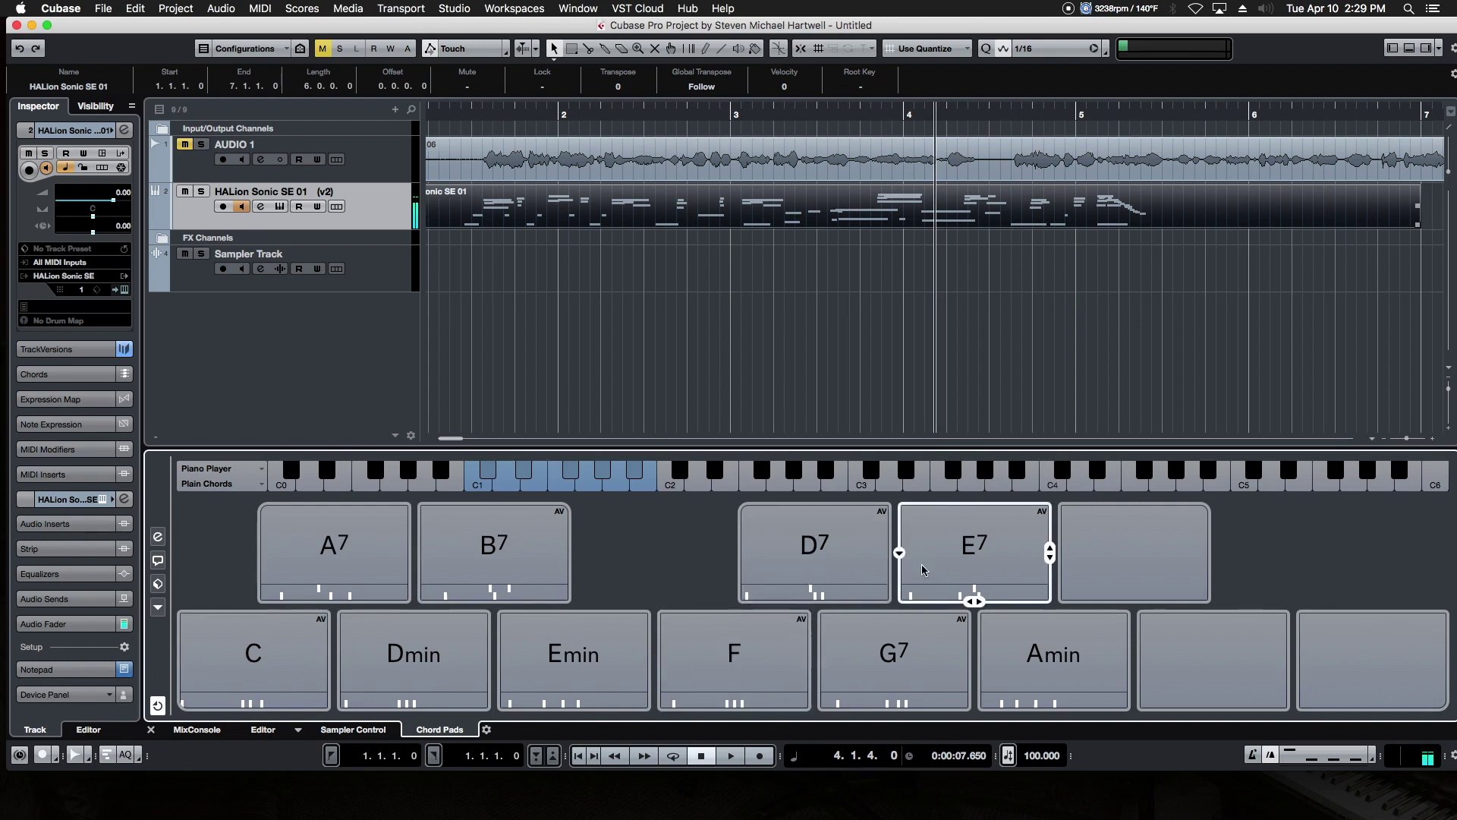
- Replay the D7, F, Dmin and A7 pads, then change the A7 pad's voicing
left_click(849, 555)
left_click(768, 666)
left_click(456, 649)
left_click(341, 563)
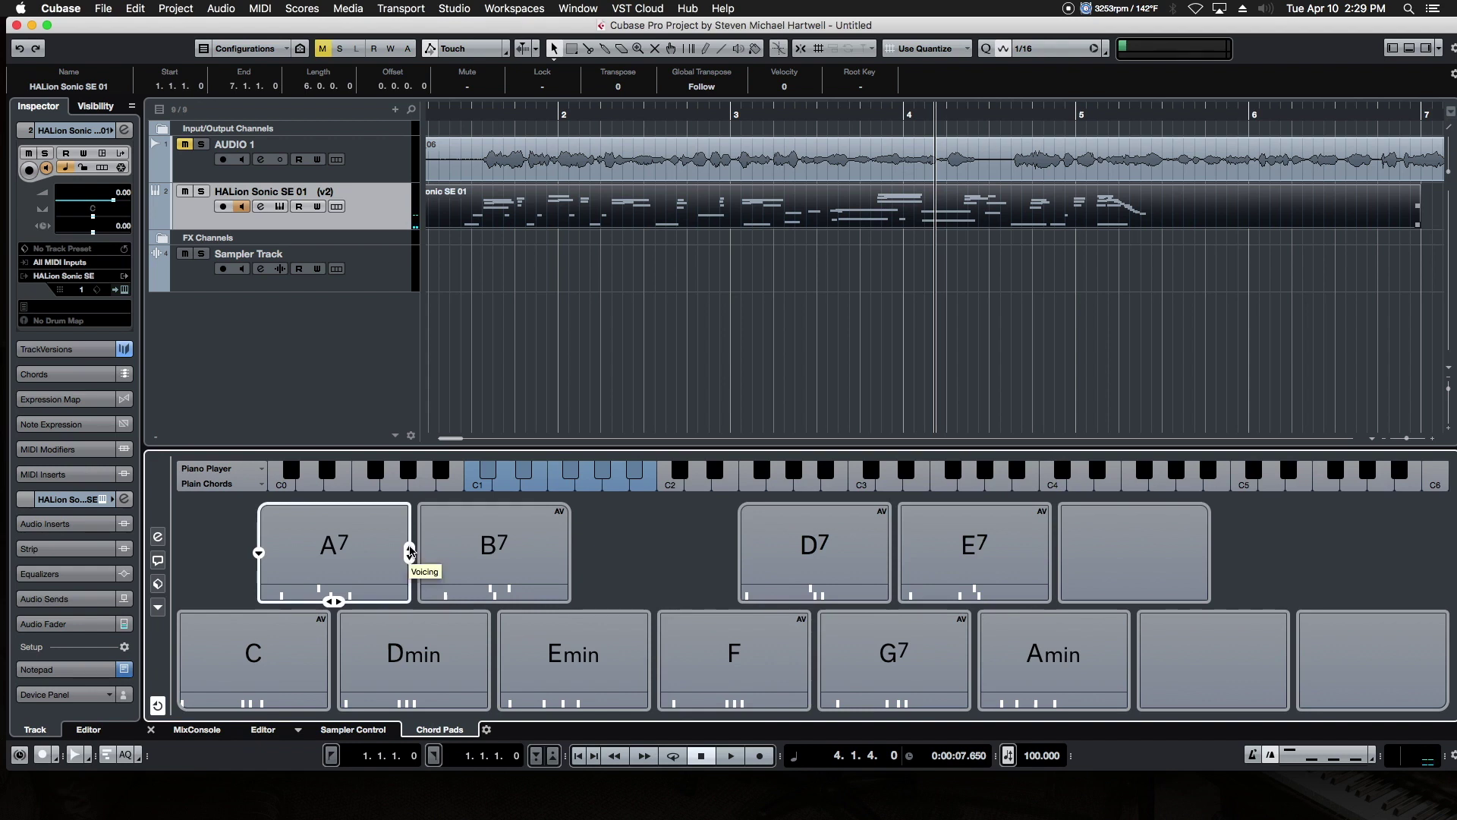
left_click_drag(410, 553, 411, 557)
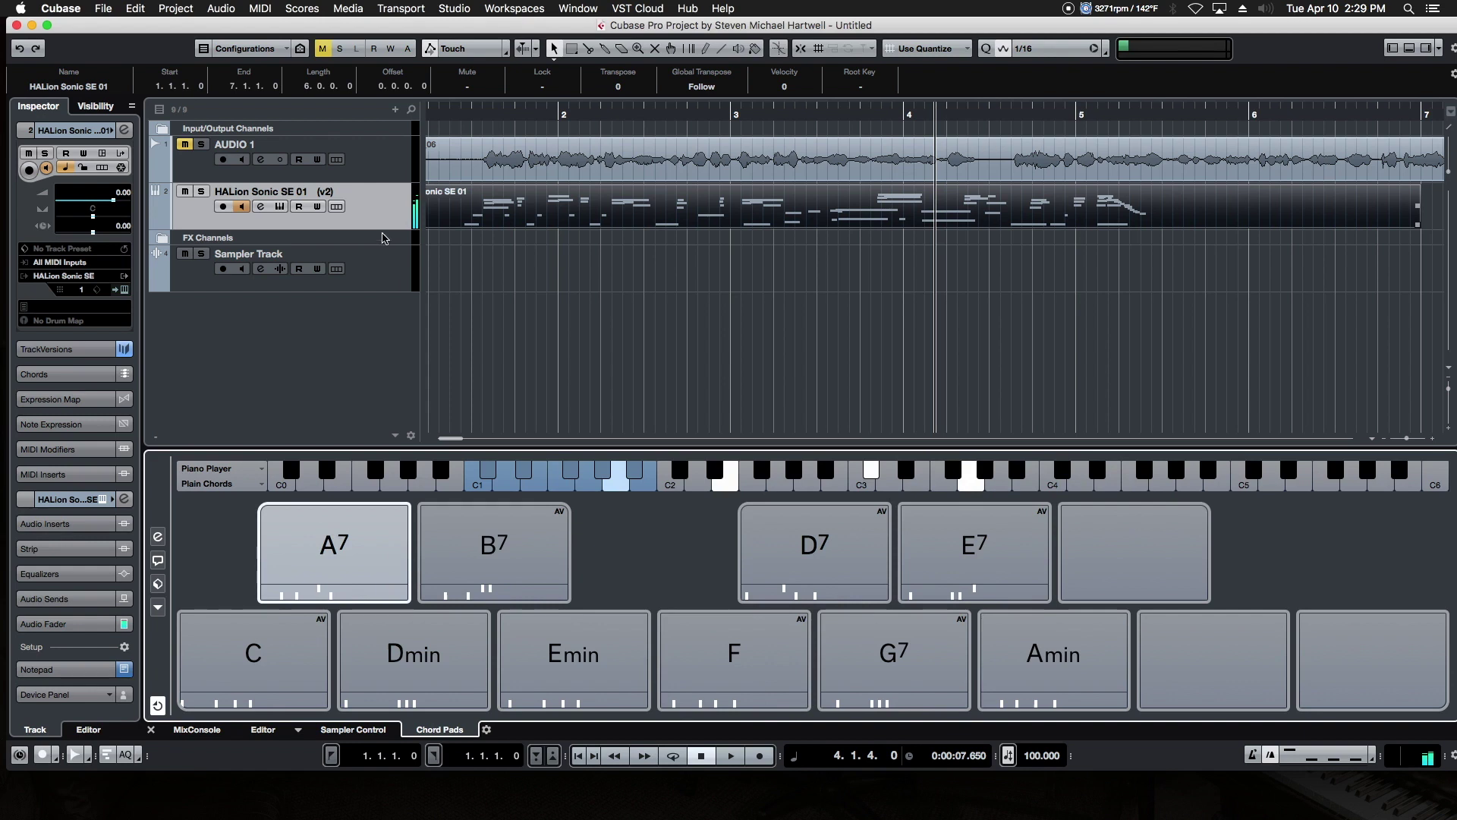
- Load Solo Pipe Worship in HALion Sonic SE slot 2 and set the track to MIDI channel 2
left_click(280, 207)
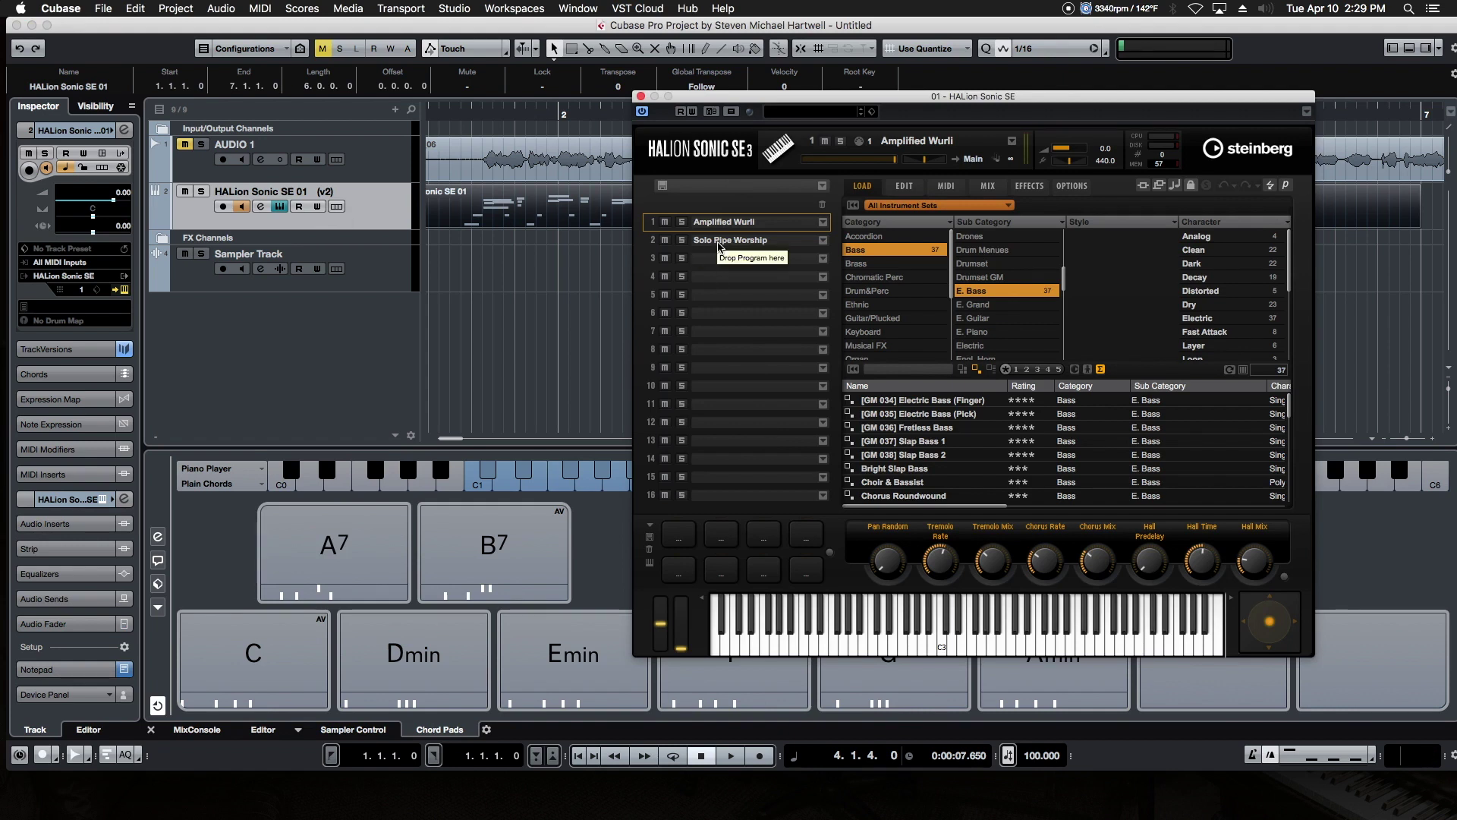
left_click(710, 241)
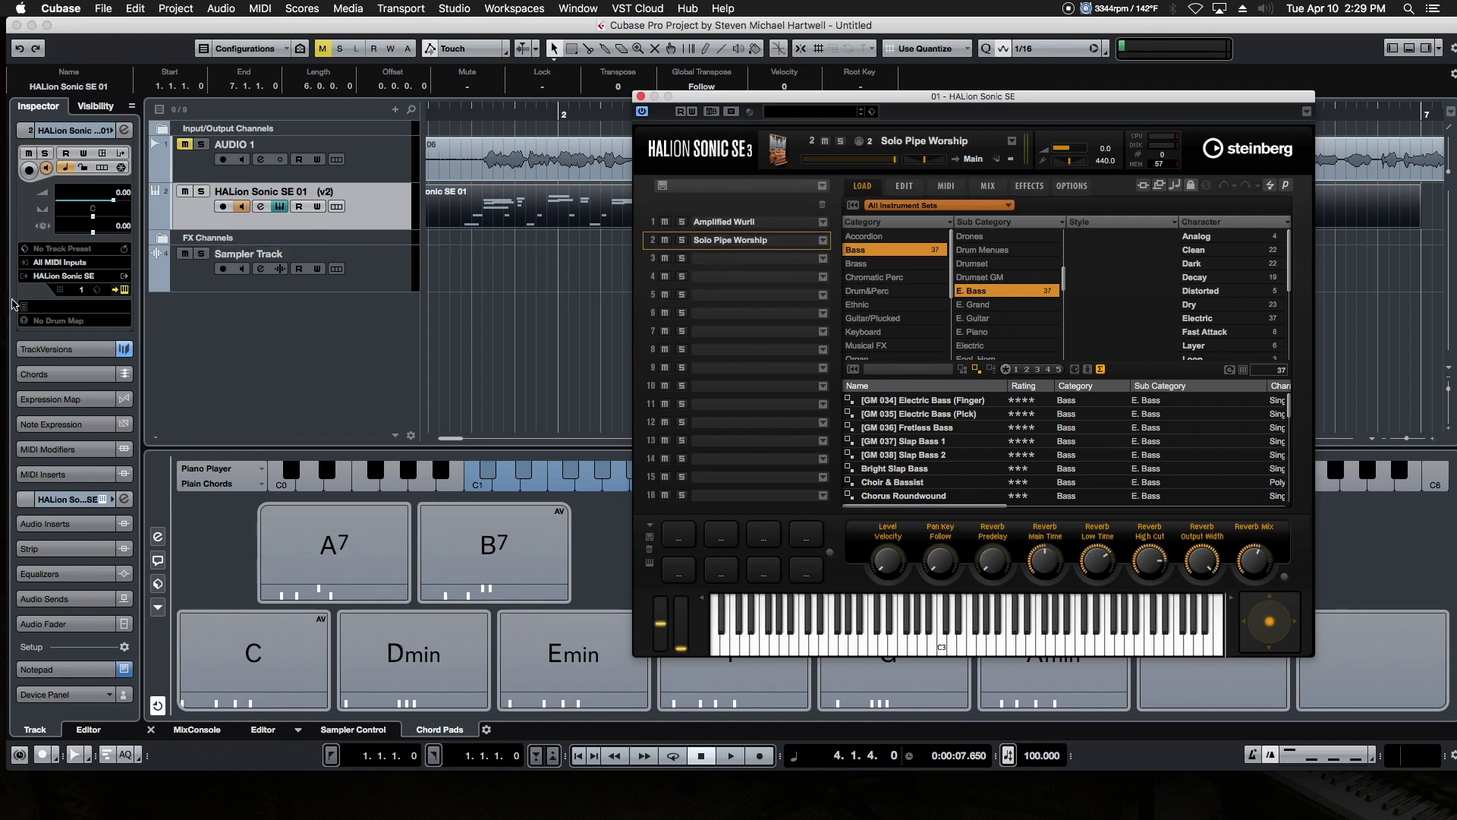
left_click(81, 289)
left_click(82, 304)
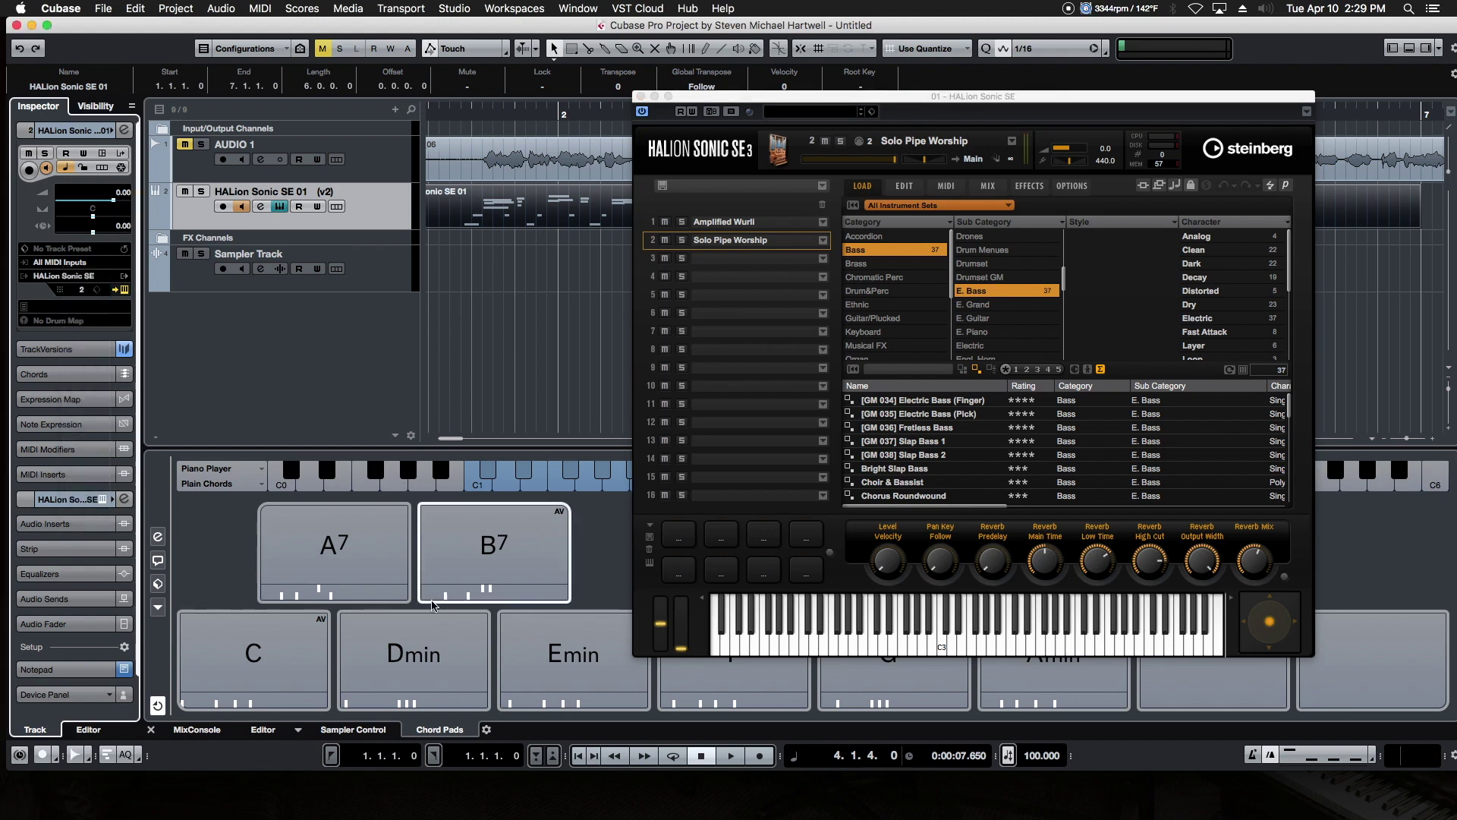
- Play the B7 and Emin pads, swap Emin with Dmin, then play A7
left_click(503, 538)
left_click(569, 658)
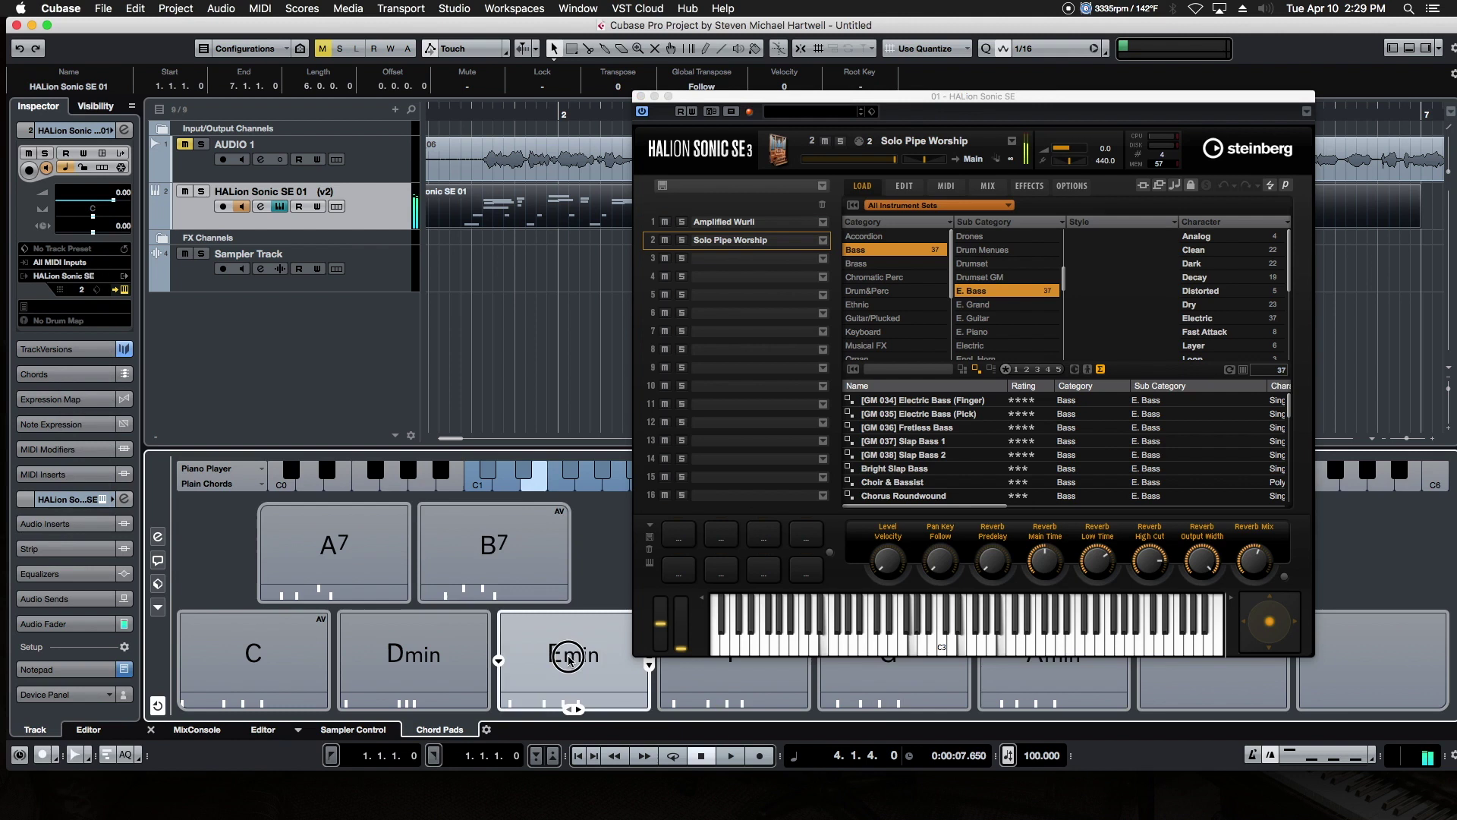
left_click_drag(569, 657, 351, 662)
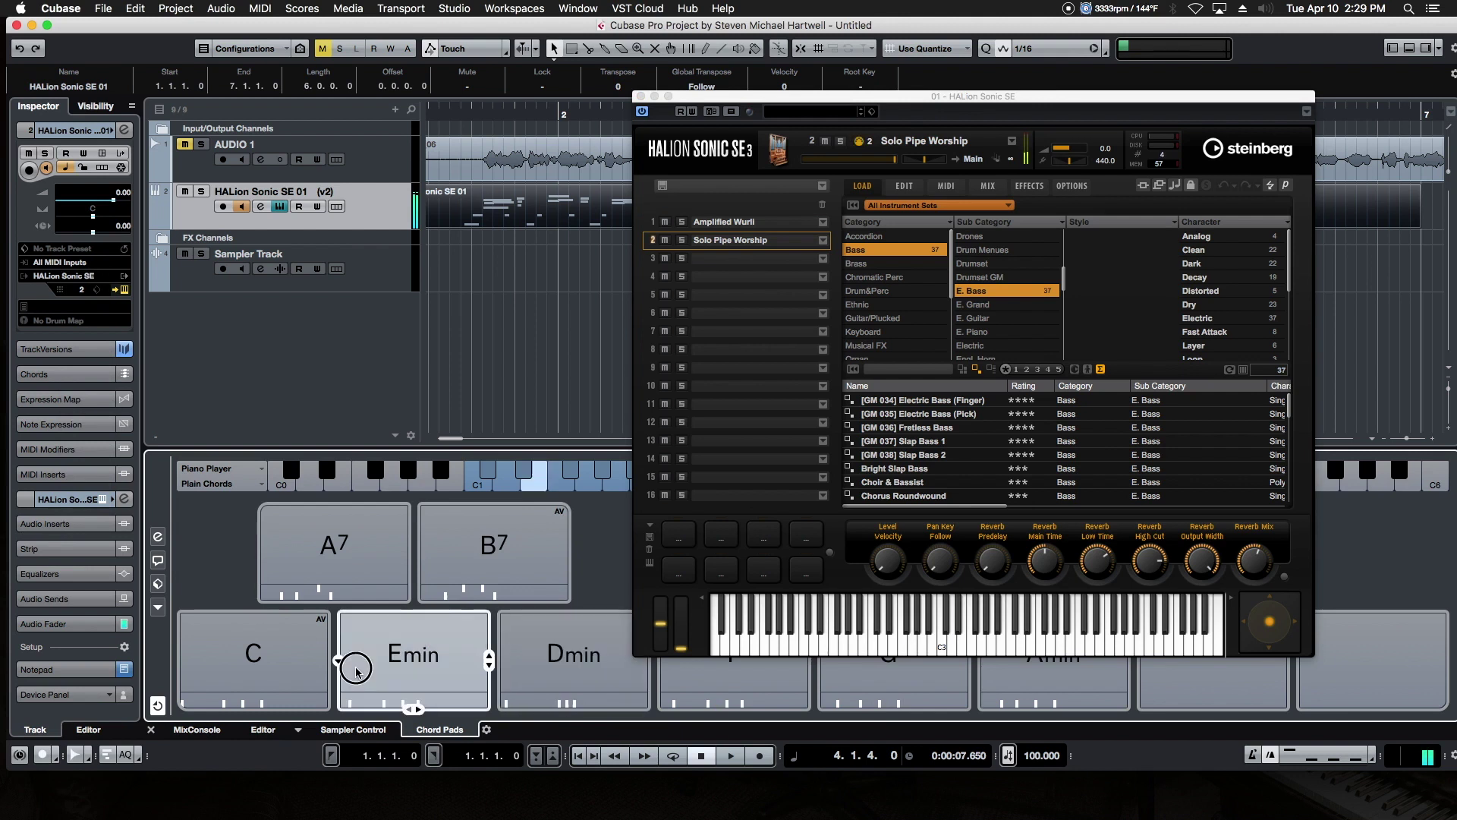
left_click(351, 541)
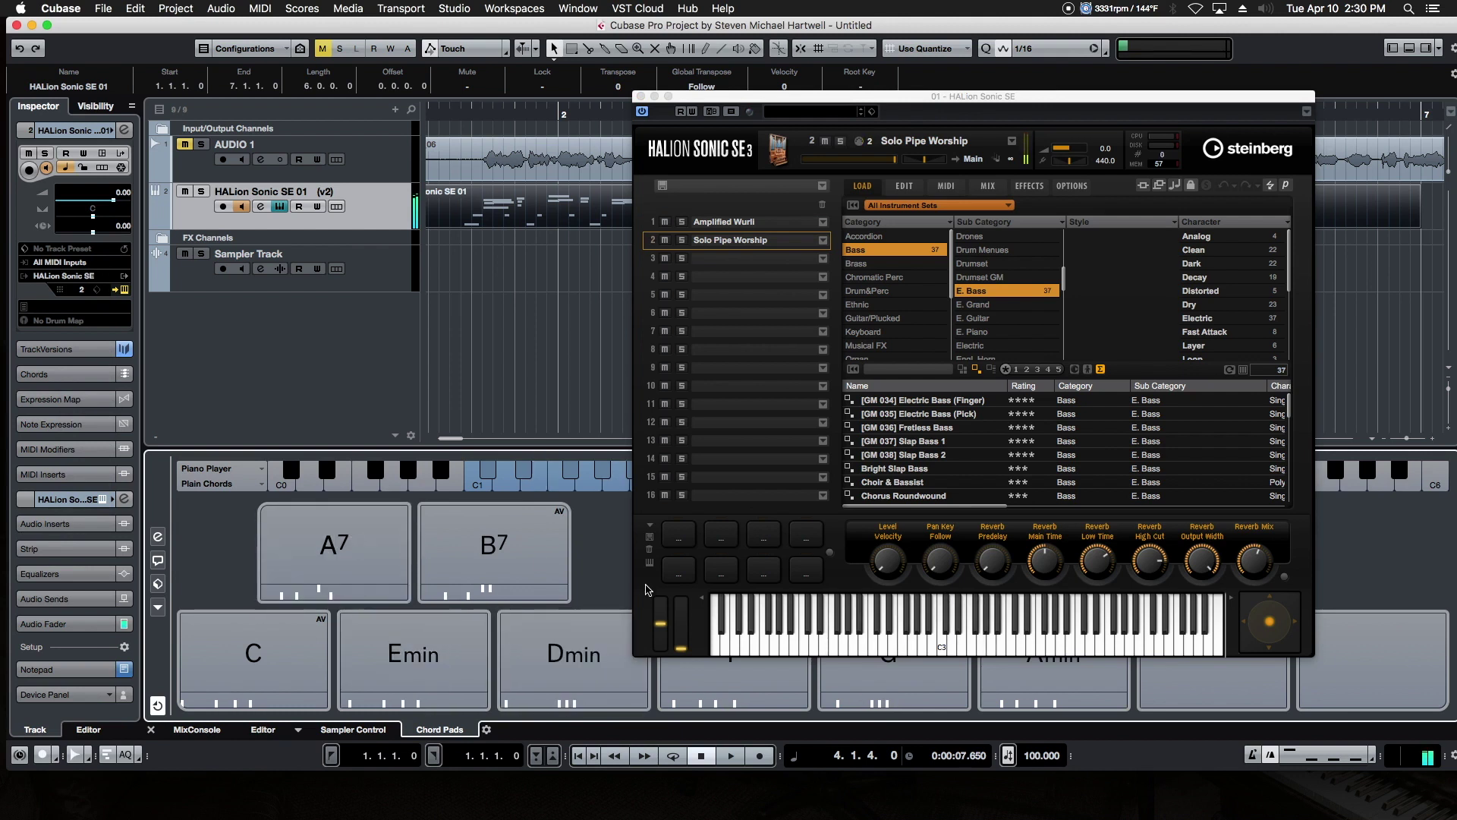